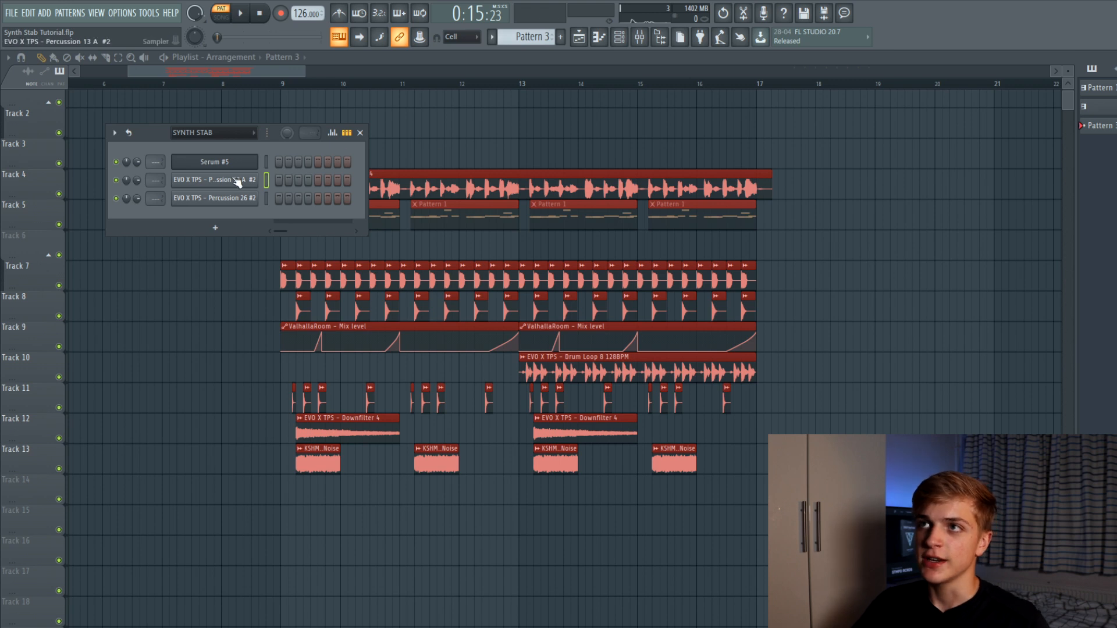
Open the Serum #5 plugin window and move it right of the SYNTH STAB channels
left_click(214, 161)
left_click_drag(187, 129, 457, 124)
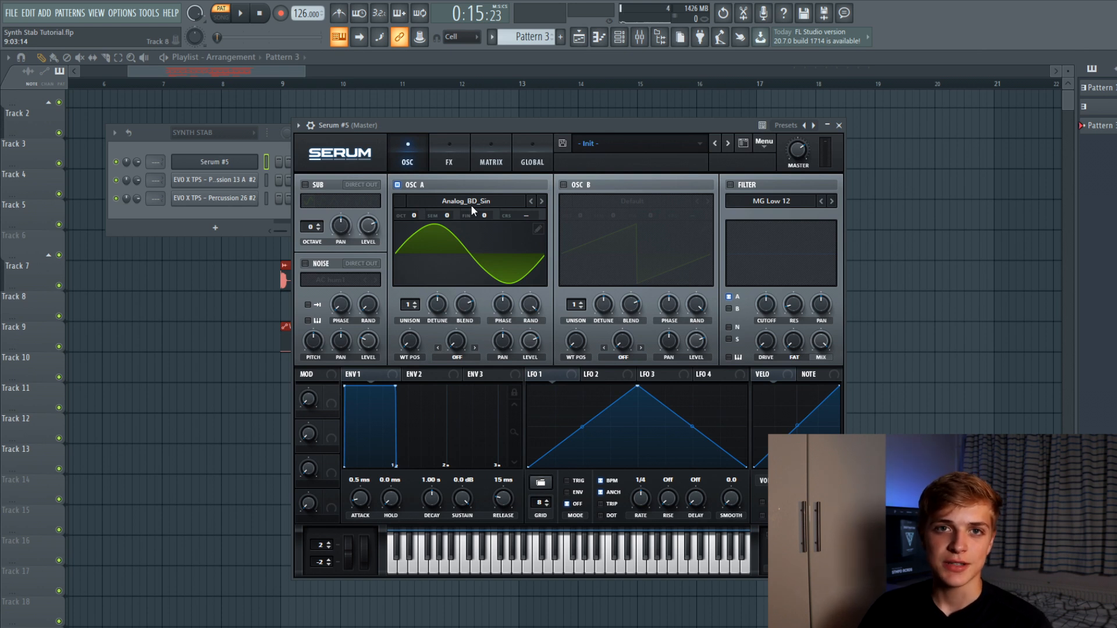
Shorten envelope 1's decay for a quick stab, auditioning the note before and after
key("c")
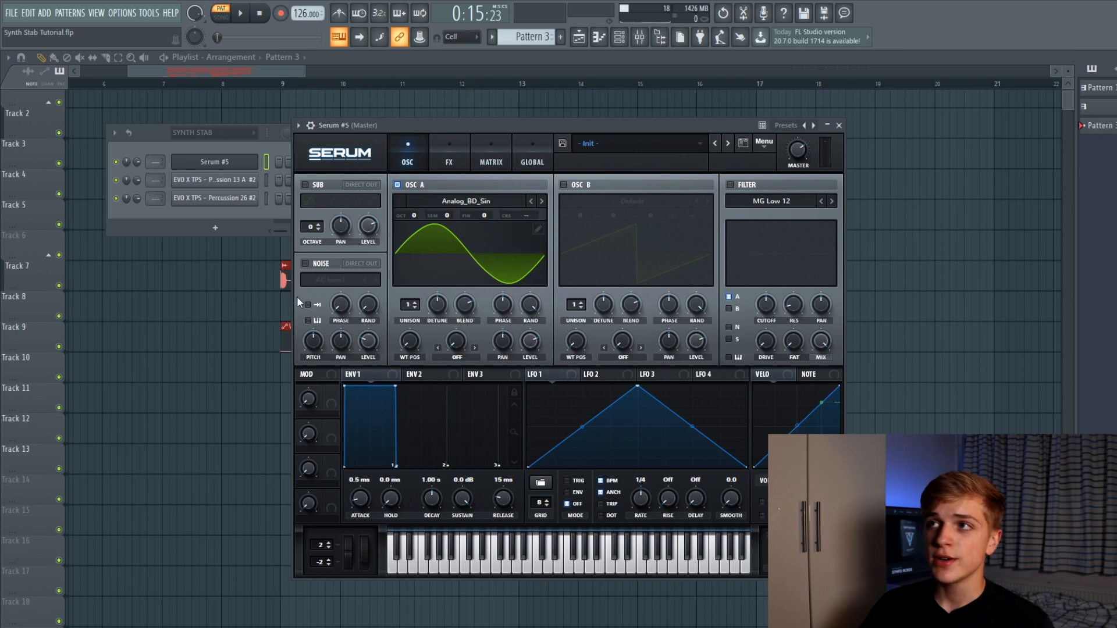
left_click_drag(393, 387, 429, 490)
key("c")
key("c")
key("c")
key("c")
key("c")
key("c")
key("c")
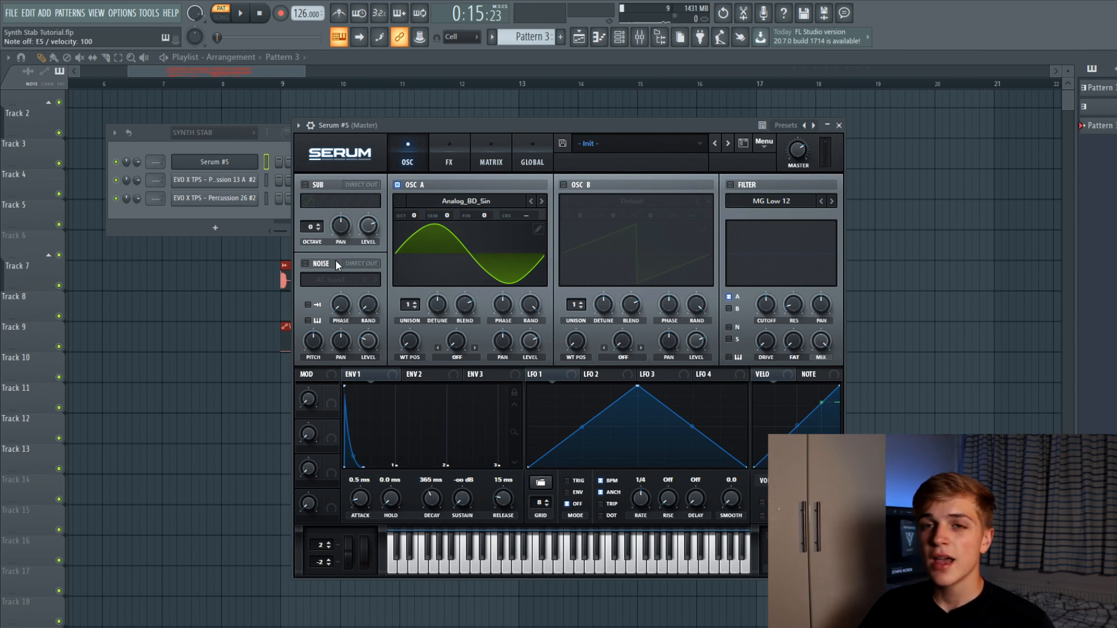
Enable the AC hum1 noise layer with Direct Out; route ENV1 to noise (30) and OSC A (80) levels
left_click(335, 263)
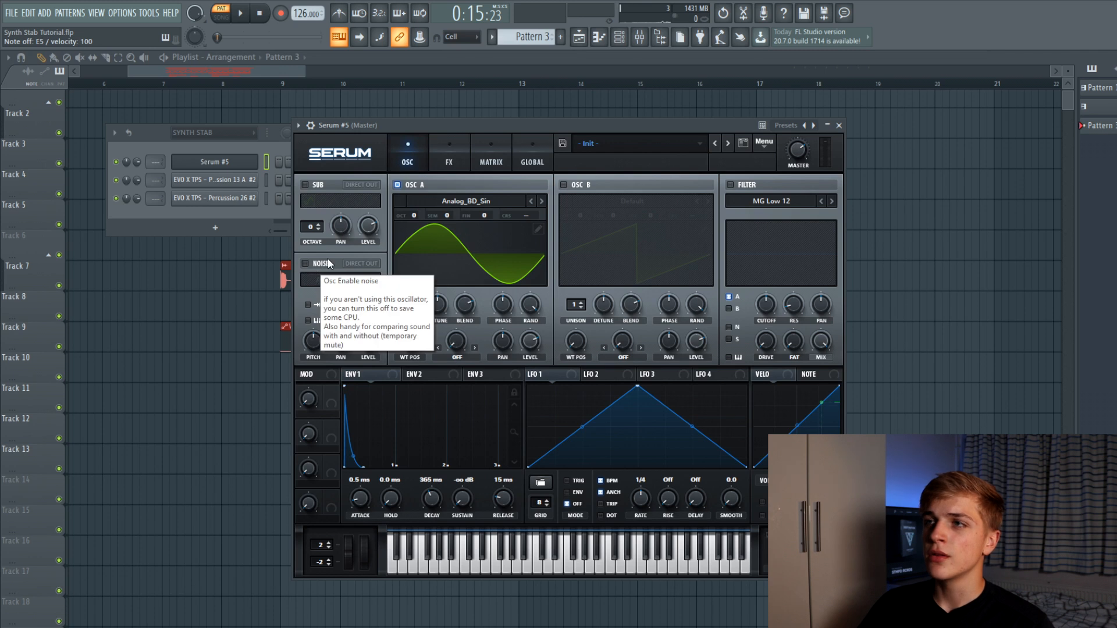
left_click(359, 263)
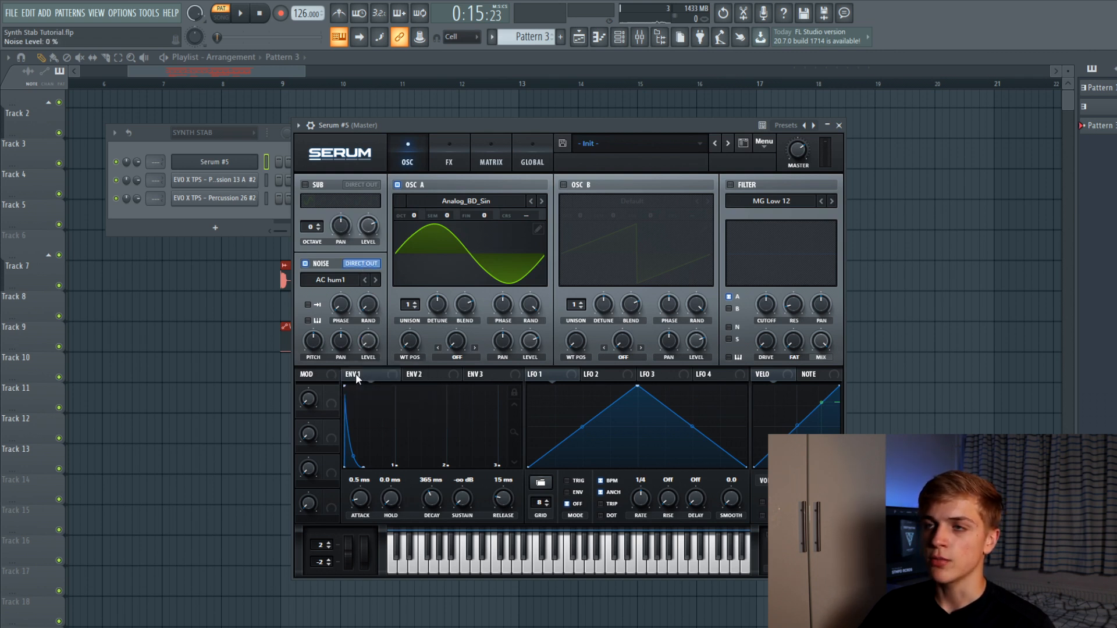
left_click_drag(357, 378, 367, 342)
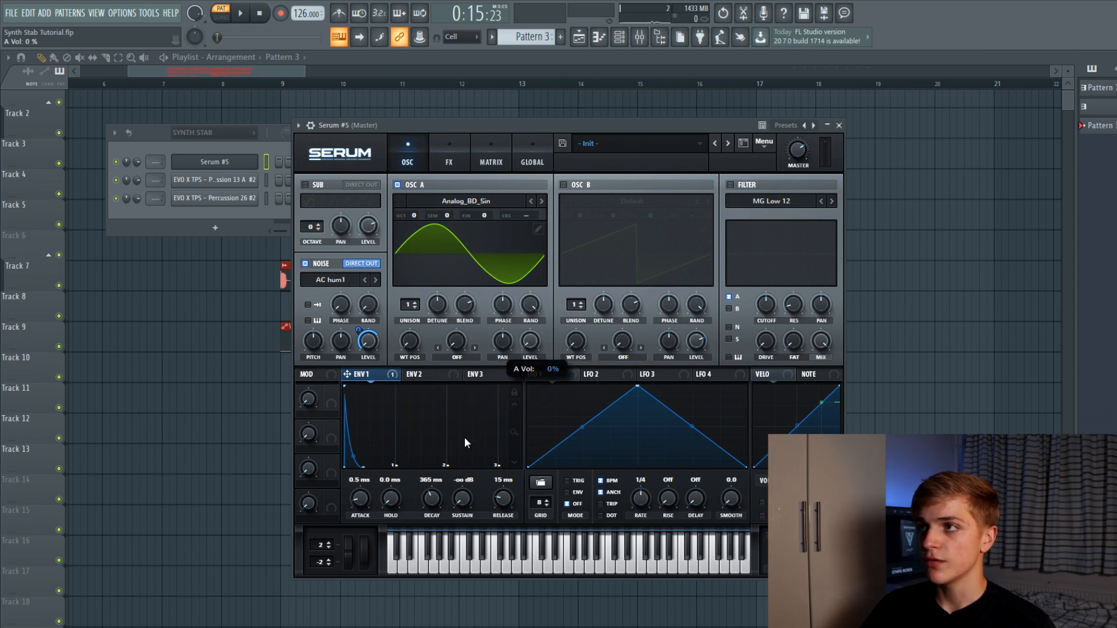
left_click_drag(347, 374, 530, 341)
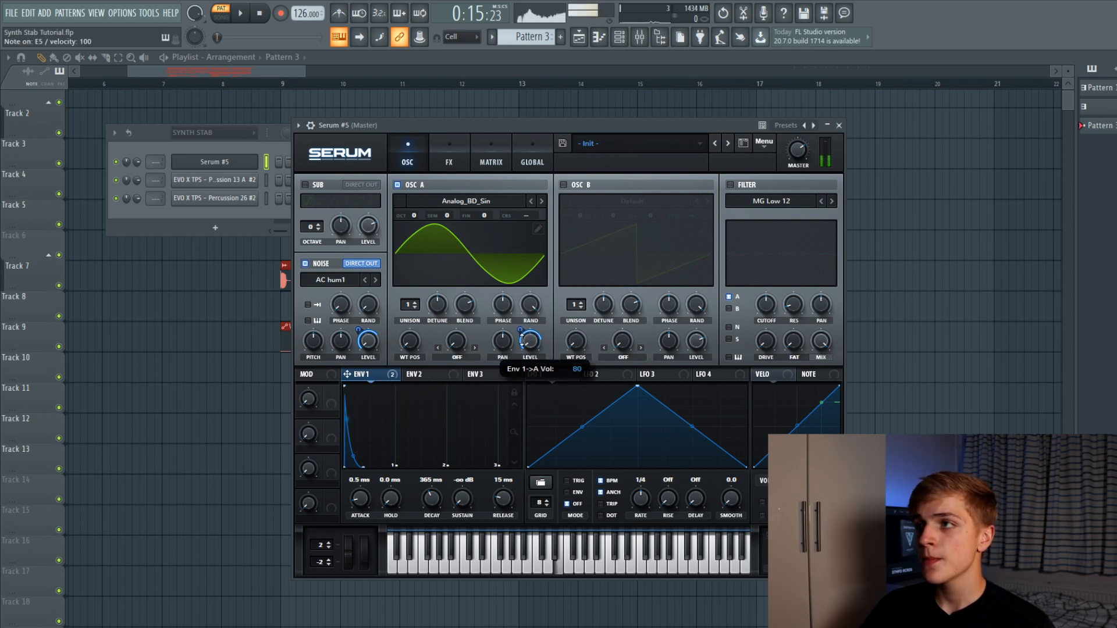
left_click_drag(357, 331, 354, 342)
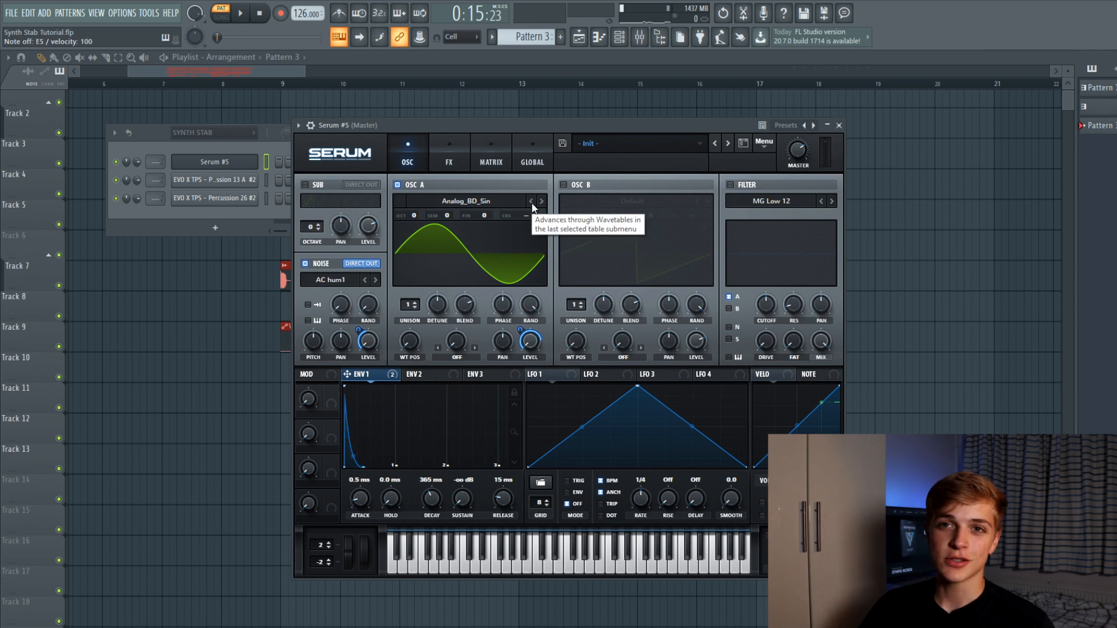
Enable Tube distortion in Serum's FX rack with increased drive
left_click(463, 157)
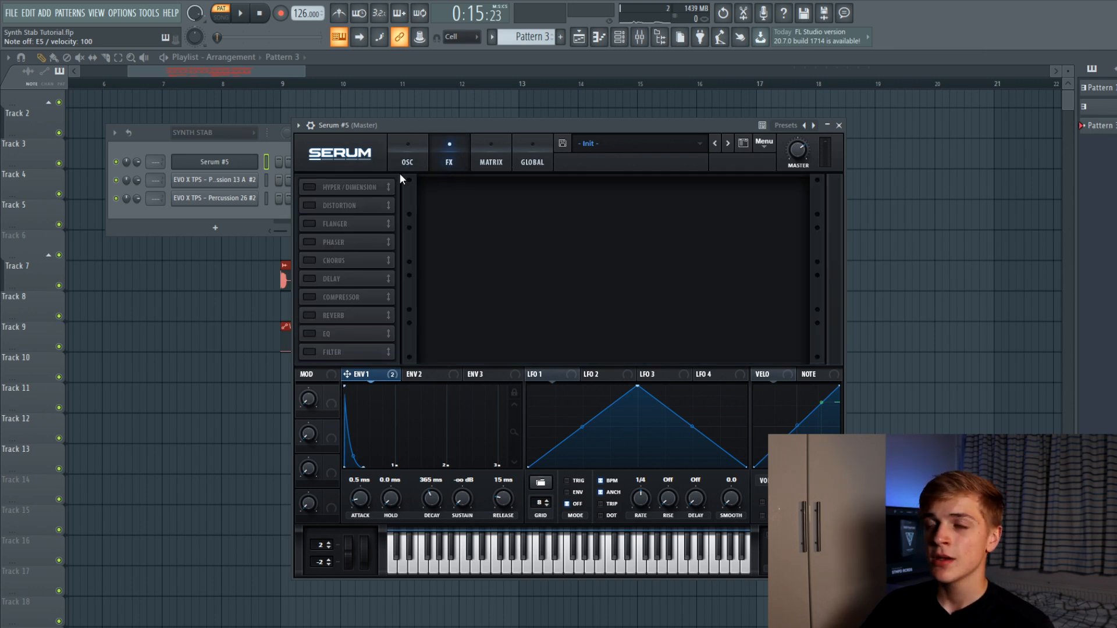
left_click(321, 205)
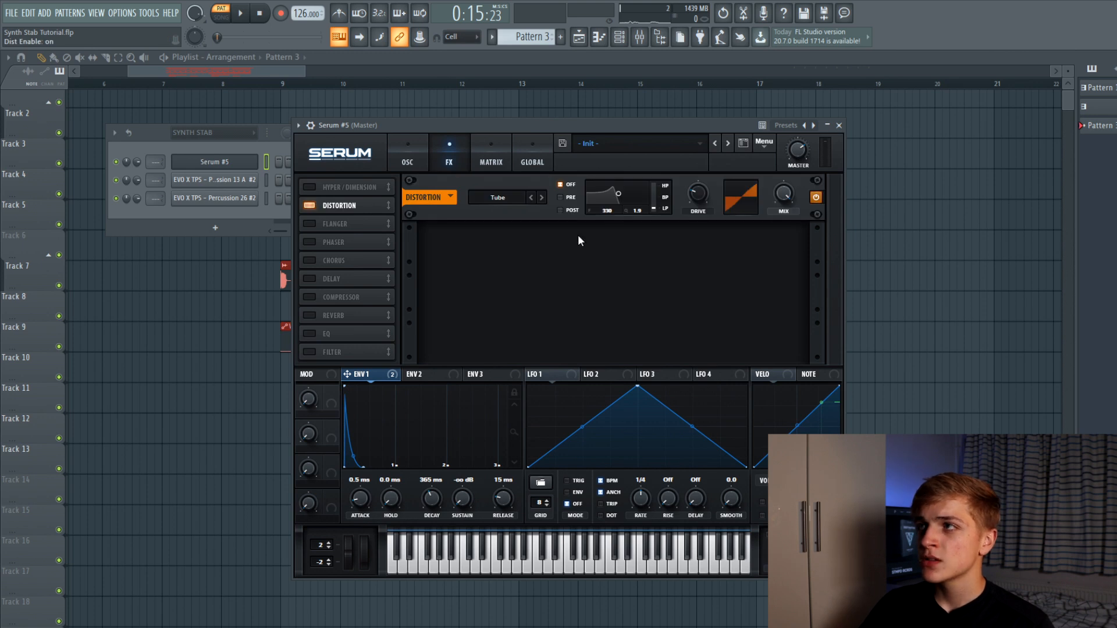
left_click_drag(700, 188, 725, 121)
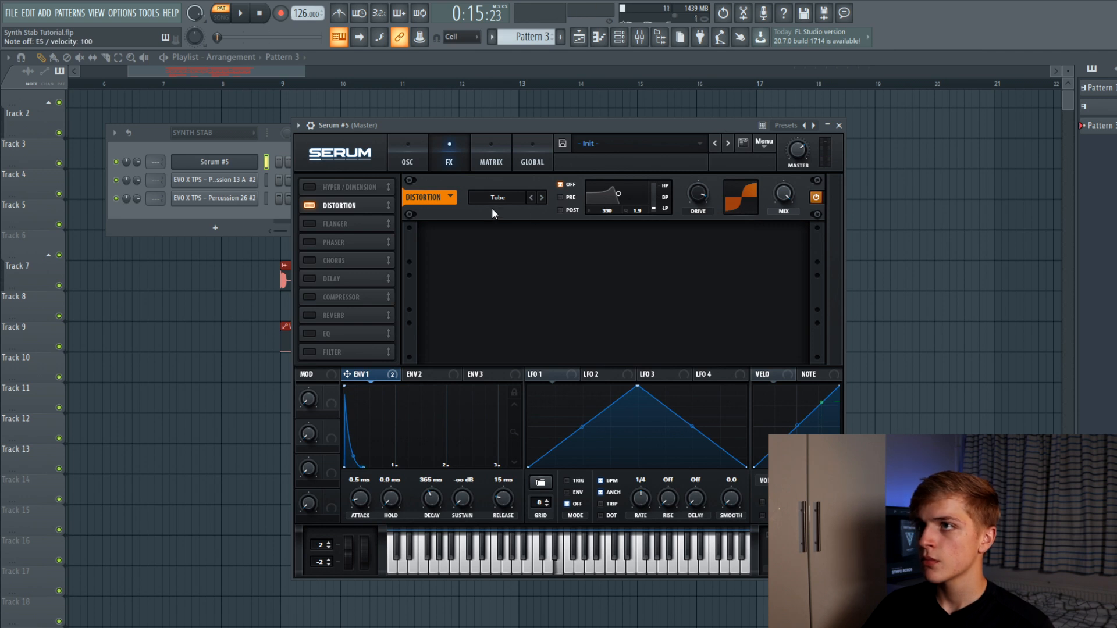
Add a multiband compressor with 10.5 dB gain and an EQ whose gain is modulated by ENV1
left_click(368, 302)
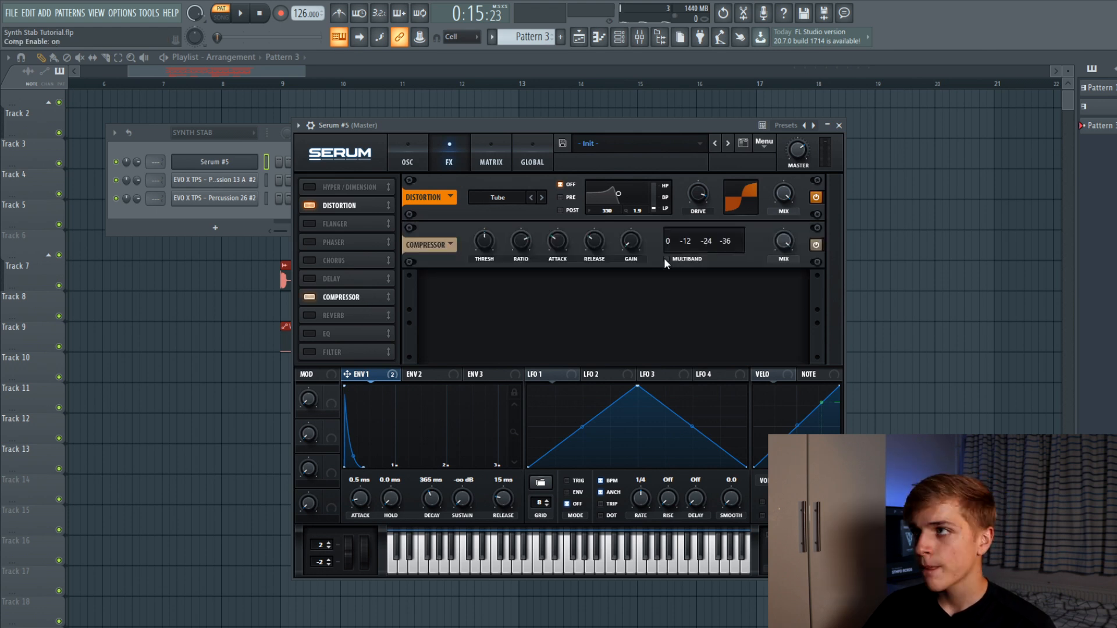
left_click(666, 259)
left_click_drag(631, 246, 639, 220)
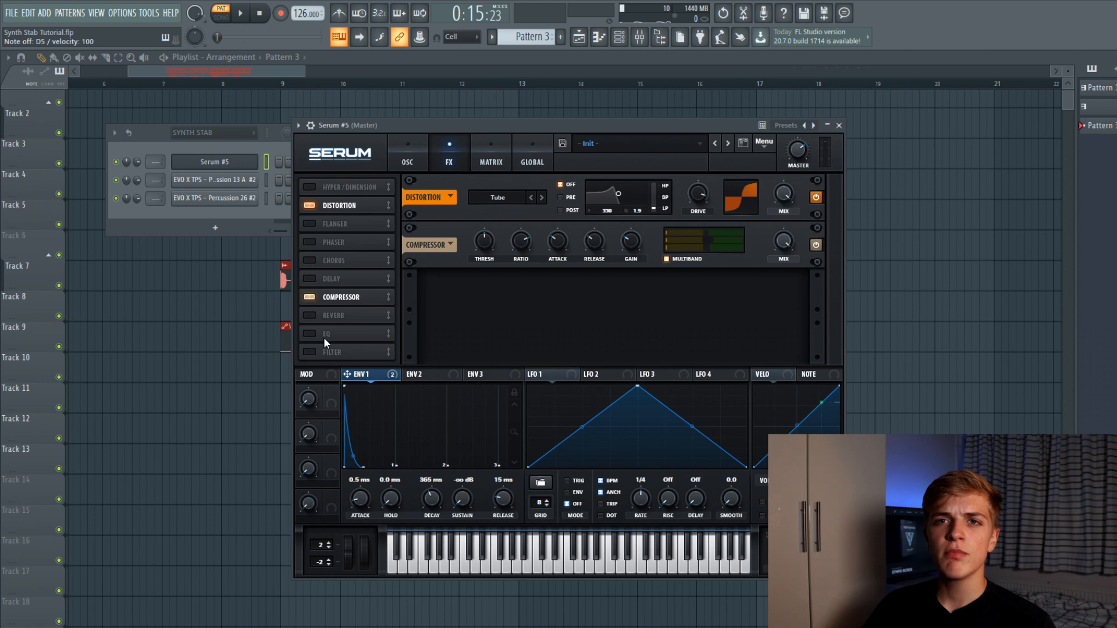
left_click(308, 332)
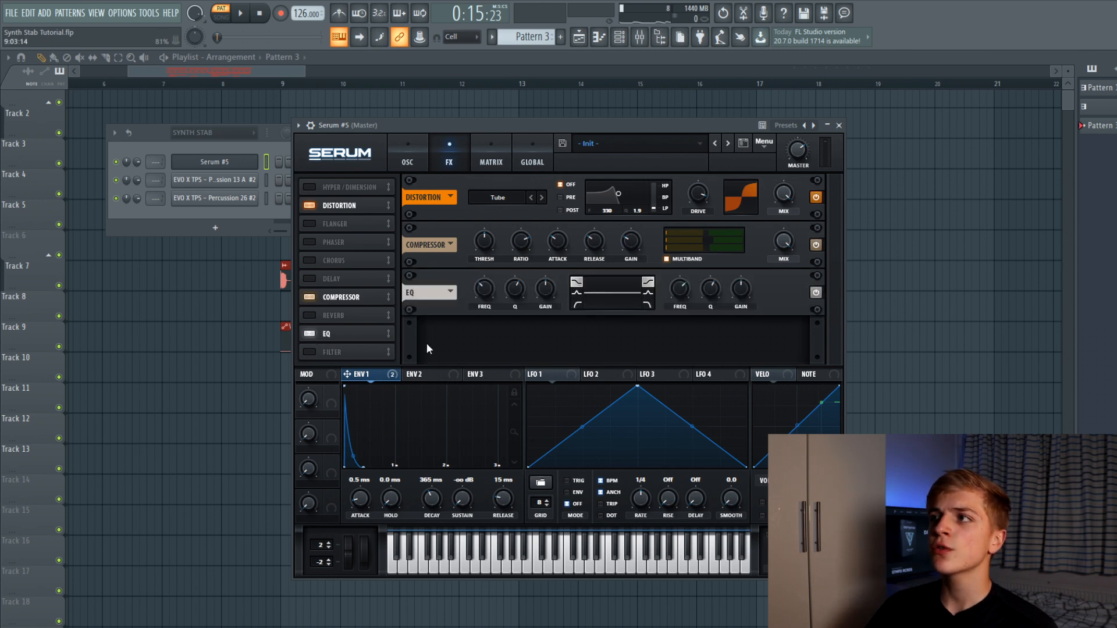
left_click_drag(355, 375, 720, 309)
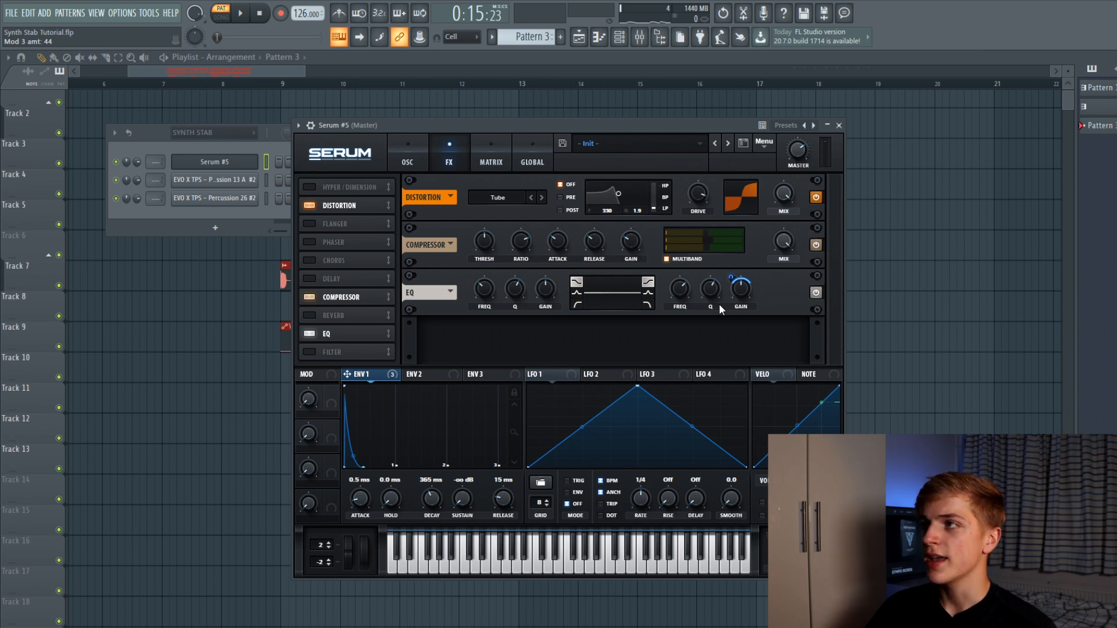
Audition the processed stab by playing notes around D5–F5
key("c")
key("c")
key("c")
key("c")
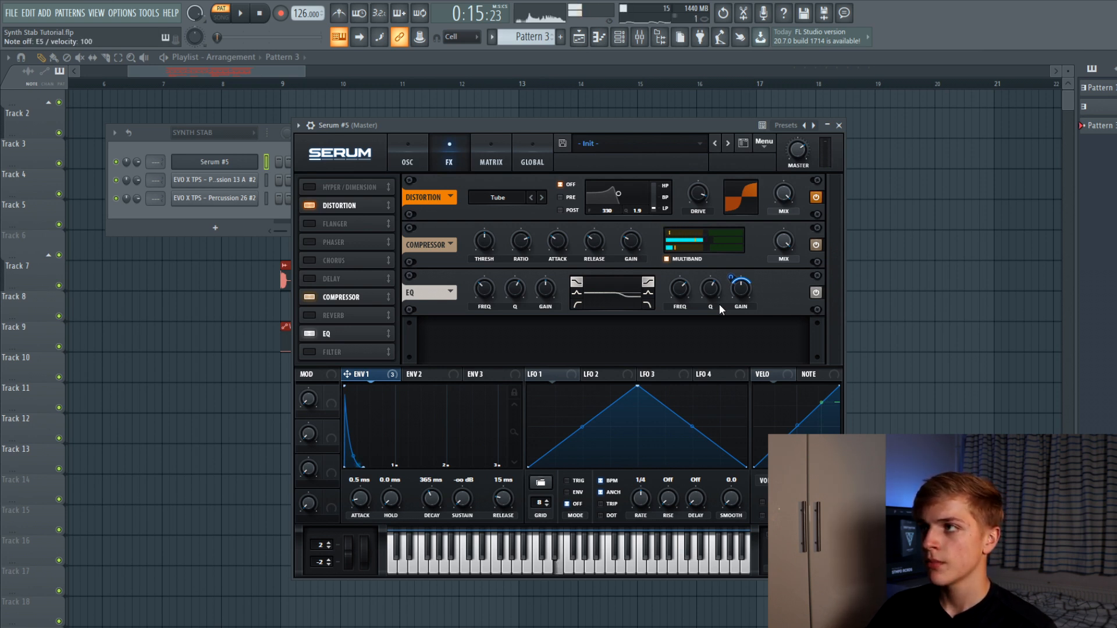
key("c")
key("c")
key("c")
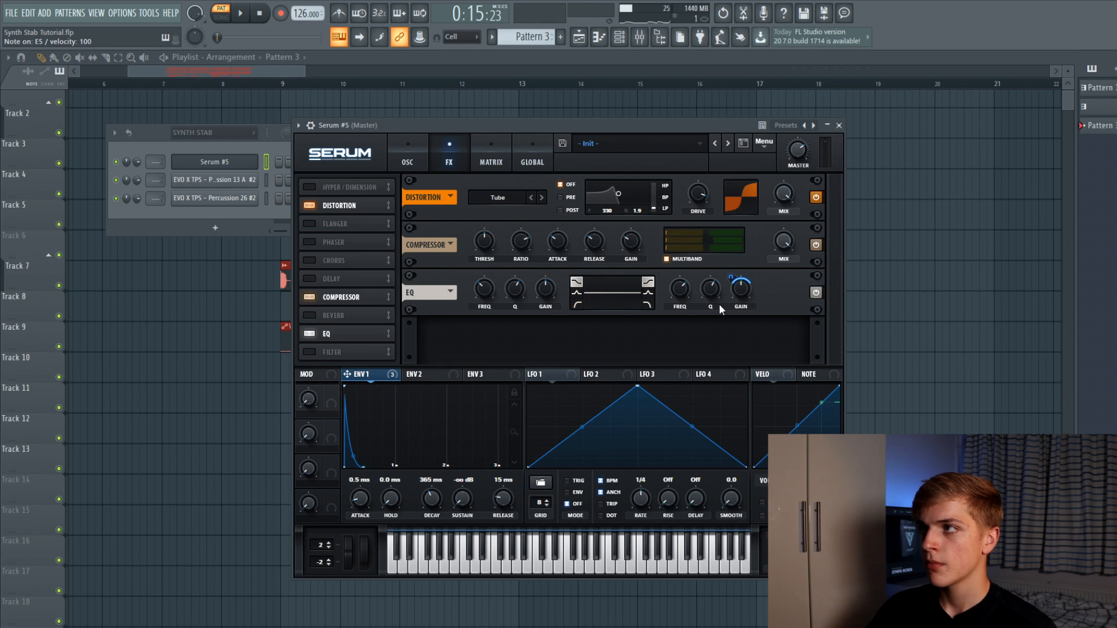
key("c")
key("c")
key("c")
key("c")
key("c")
key("c")
key("c")
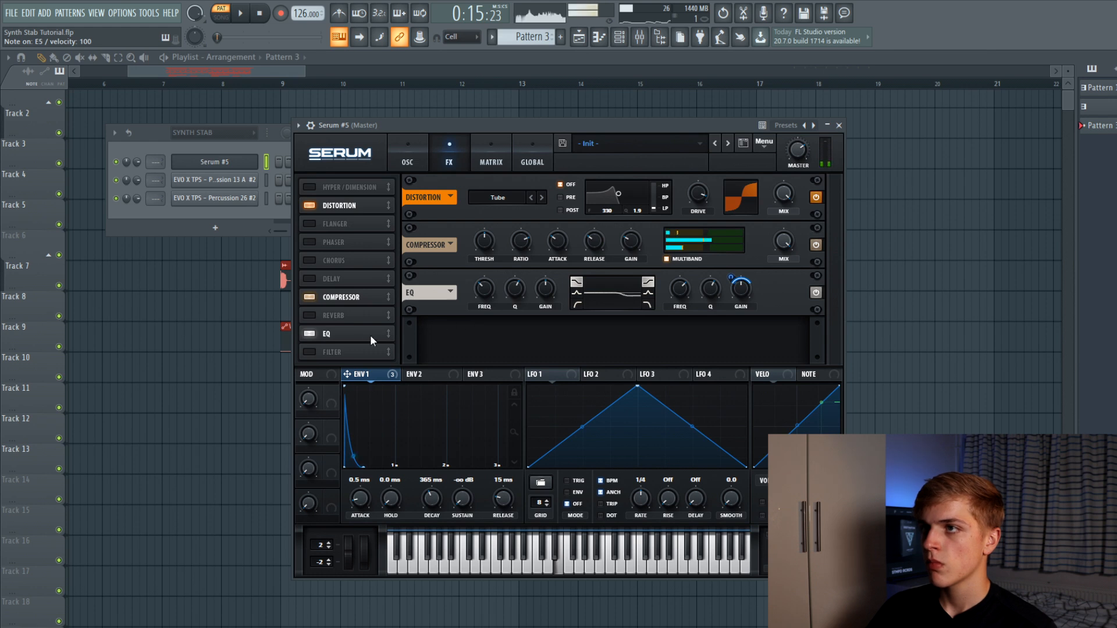
key("c")
key("v")
key("x")
key("c")
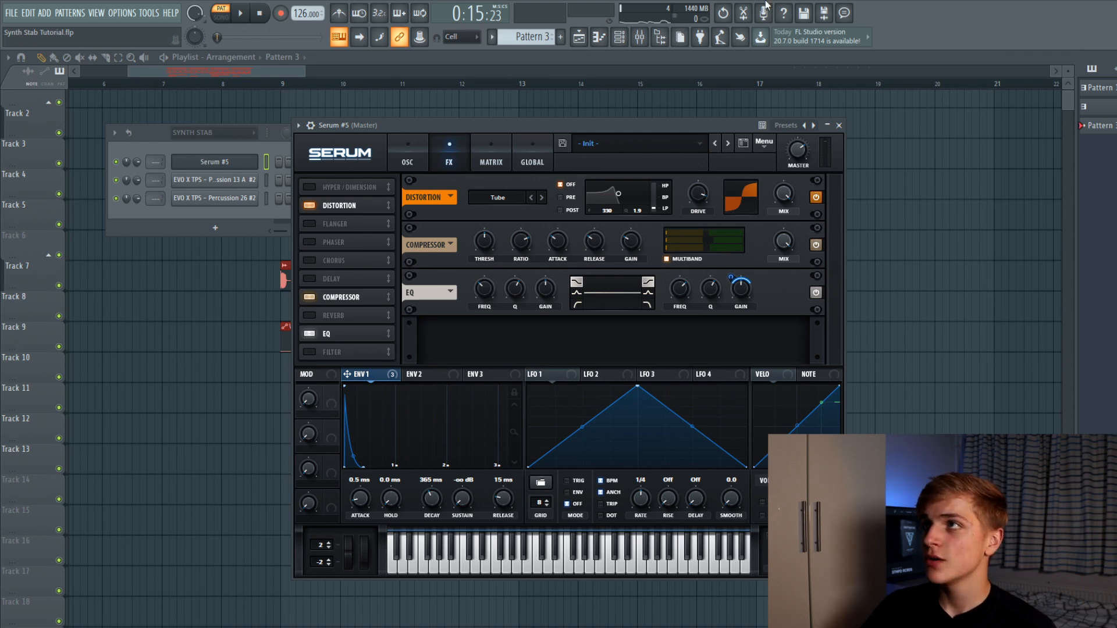
Load CamelCrusher into FX slot 1 of the Serum #5 mixer insert
left_click(639, 37)
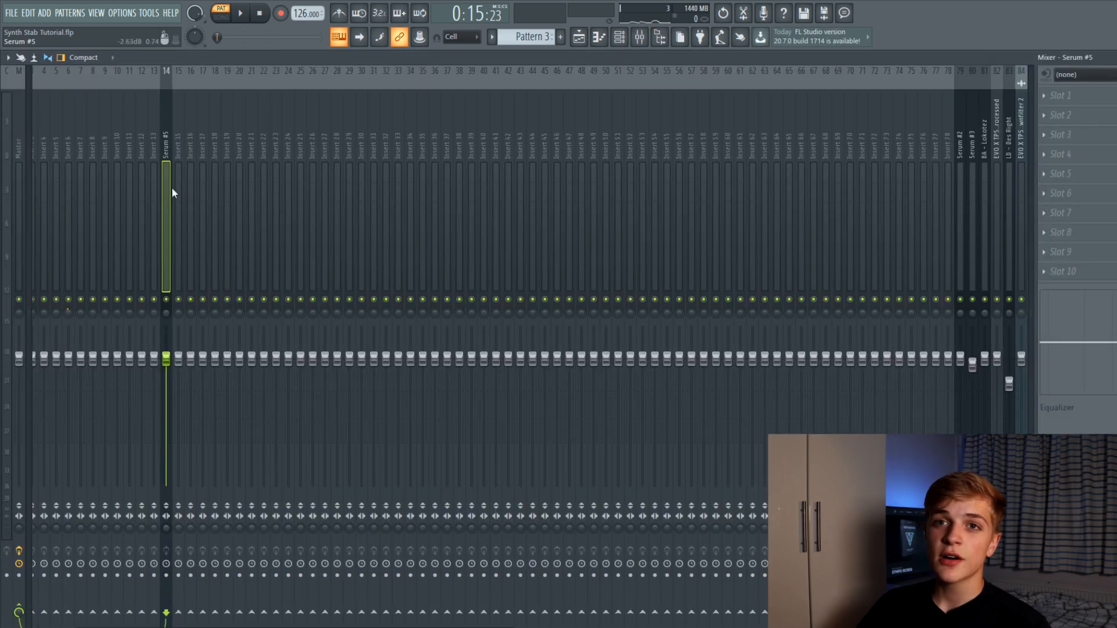
left_click(1060, 95)
mouse_move(1050, 112)
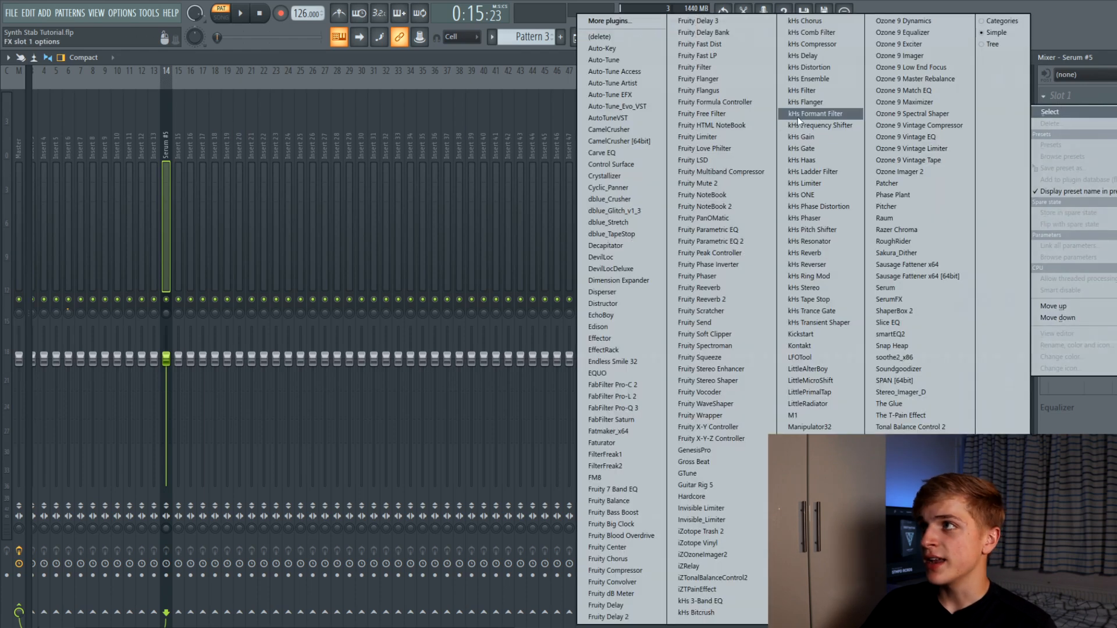
left_click(654, 141)
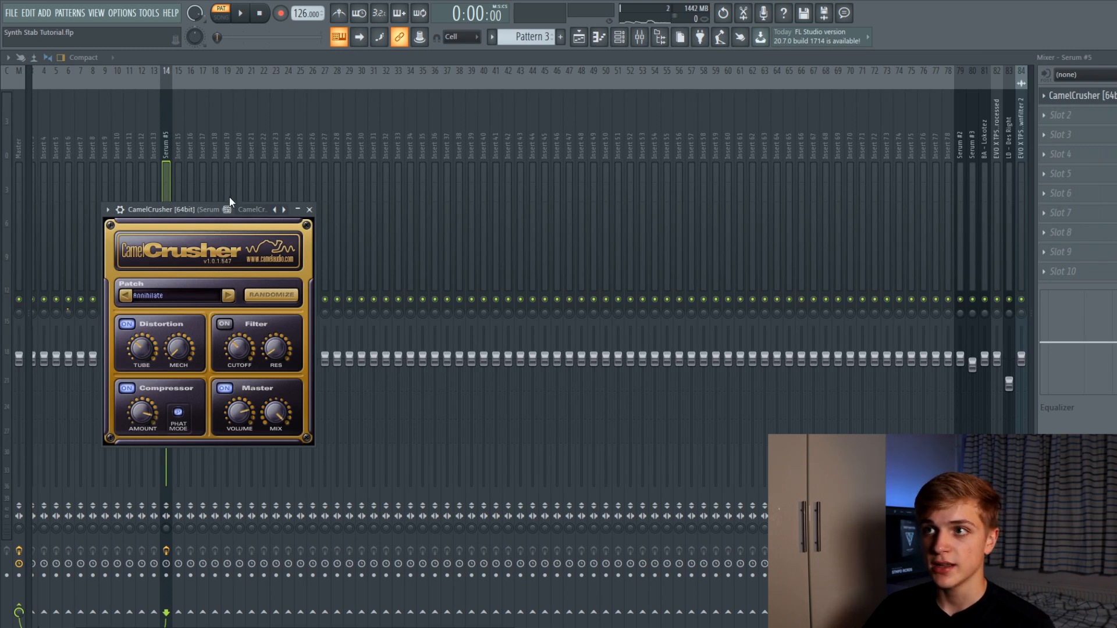
left_click_drag(196, 209, 223, 185)
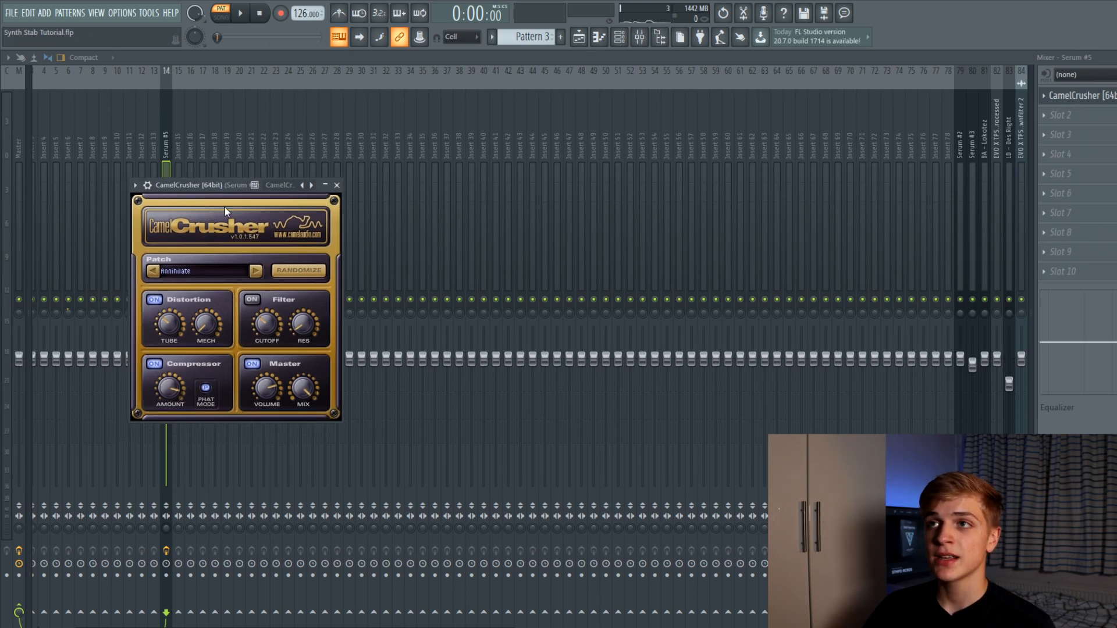
Step CamelCrusher's patches to British Clean
left_click(255, 270)
left_click(255, 271)
left_click(255, 271)
left_click_drag(217, 186, 392, 128)
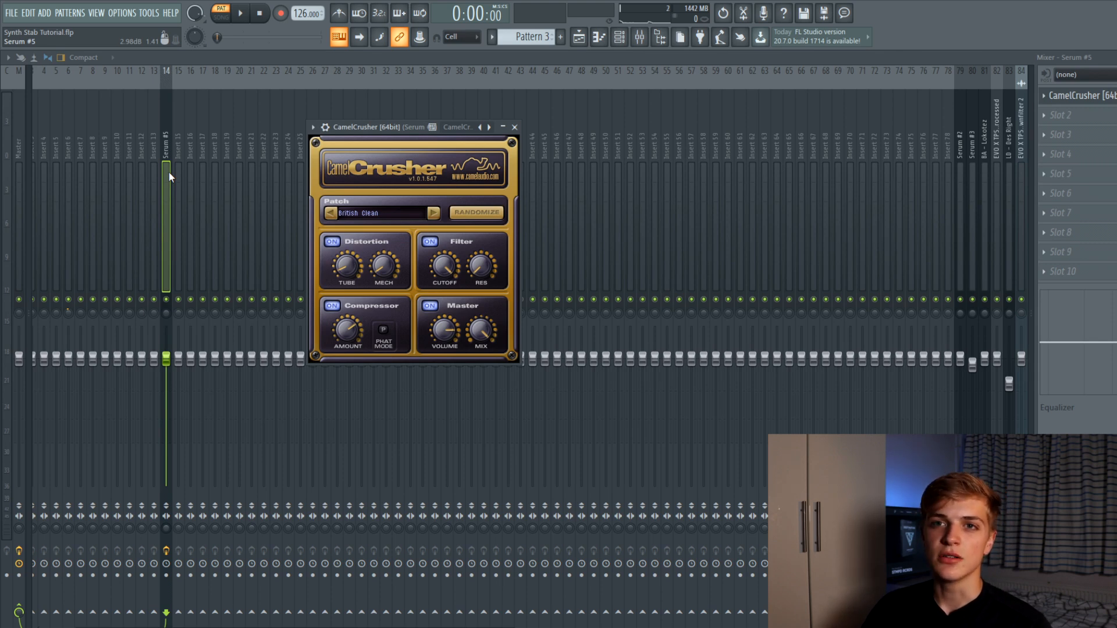
Load MSaturator into slot 9 of the Serum #5 insert, set threshold to 0.00 dB, then close it
left_click(1081, 254)
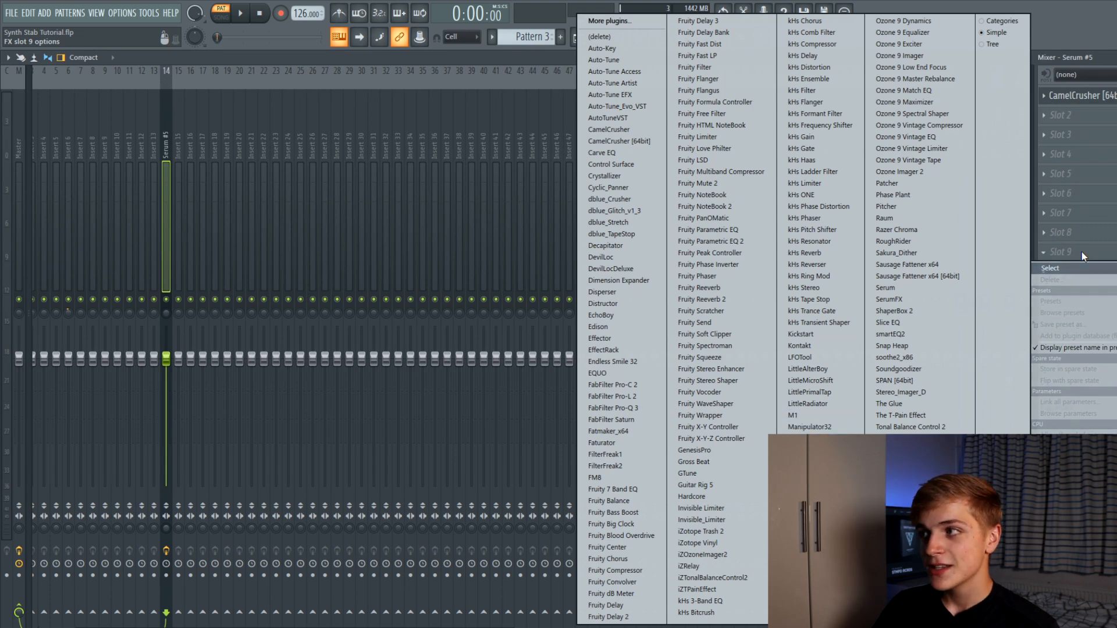
key("Return")
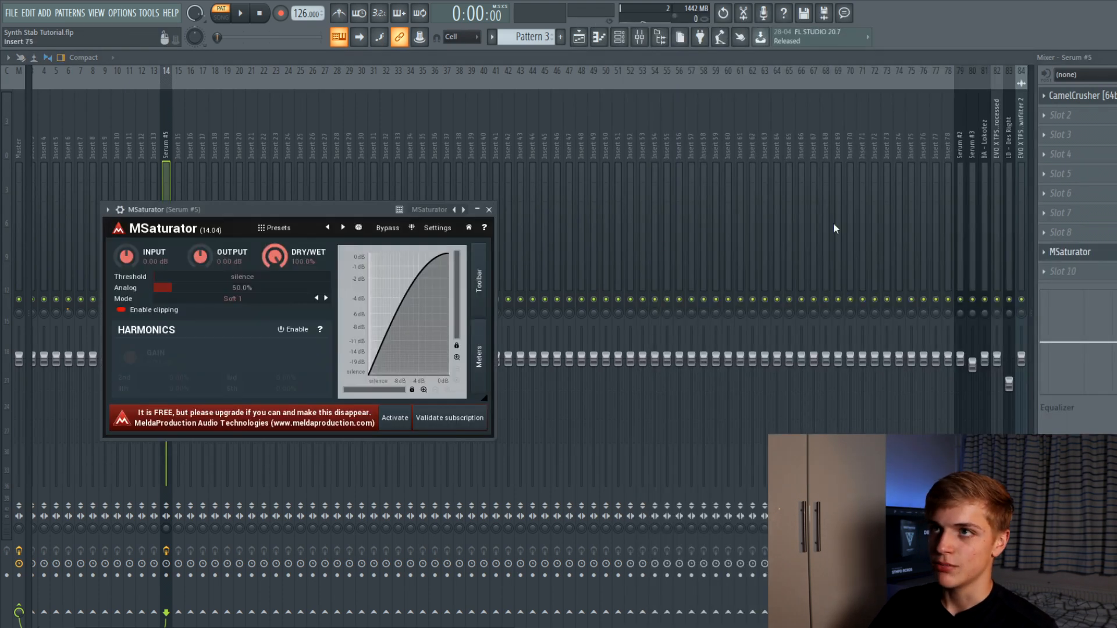
left_click_drag(220, 277, 396, 278)
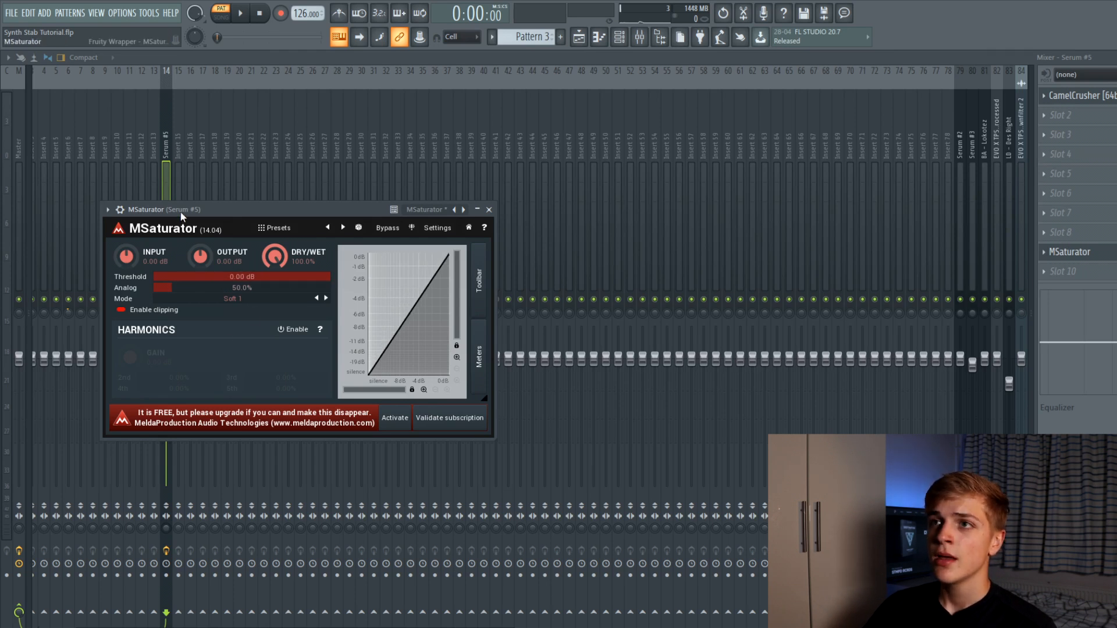
left_click_drag(174, 209, 346, 203)
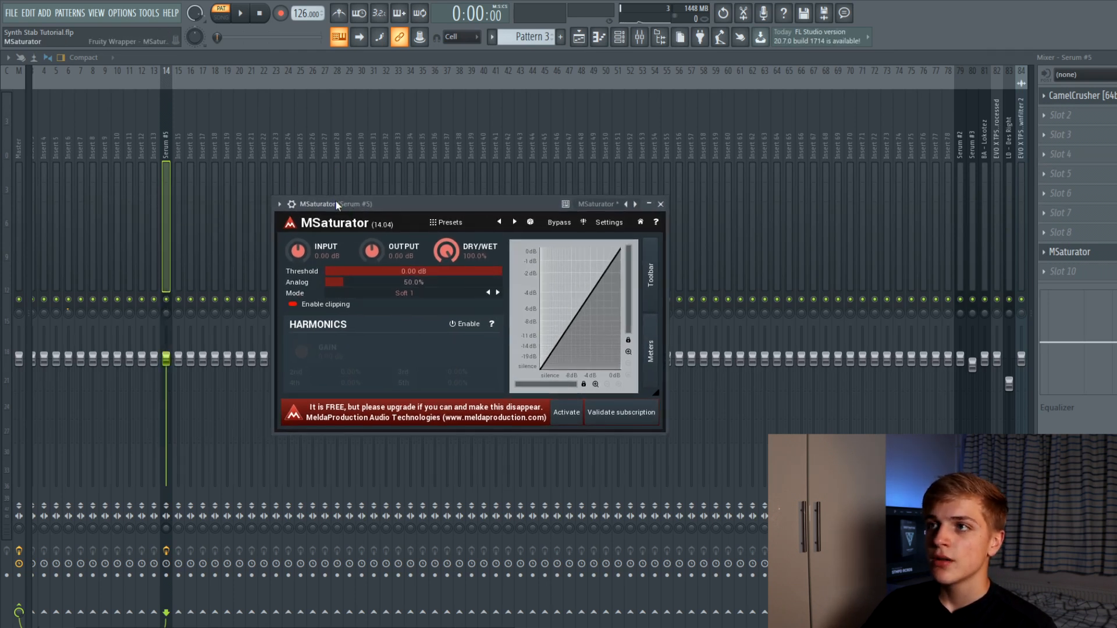
left_click_drag(341, 207, 340, 193)
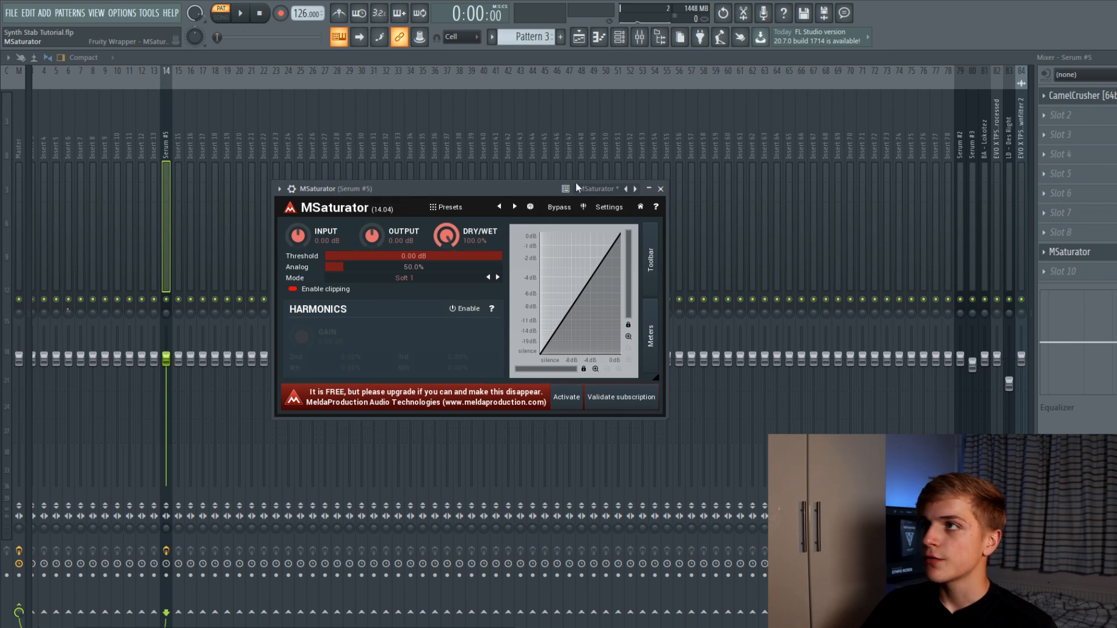
left_click(660, 188)
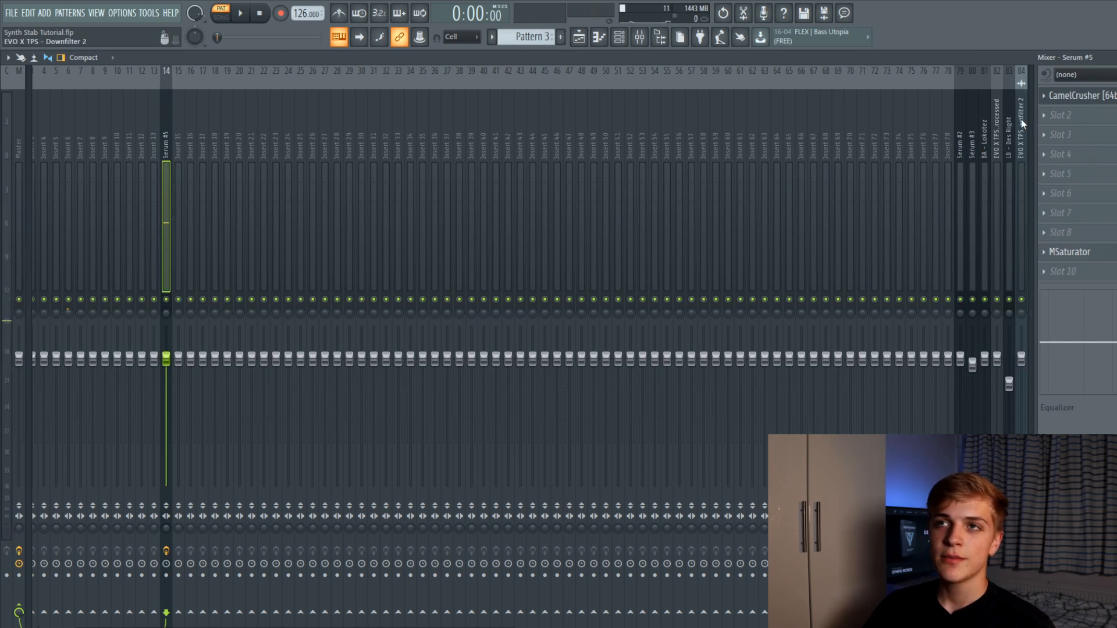
Load Fruity Parametric EQ 2 into slot 2: band 5 peak near 2 kHz, band 3 dip, band 2 low bump
left_click(1060, 115)
left_click(722, 242)
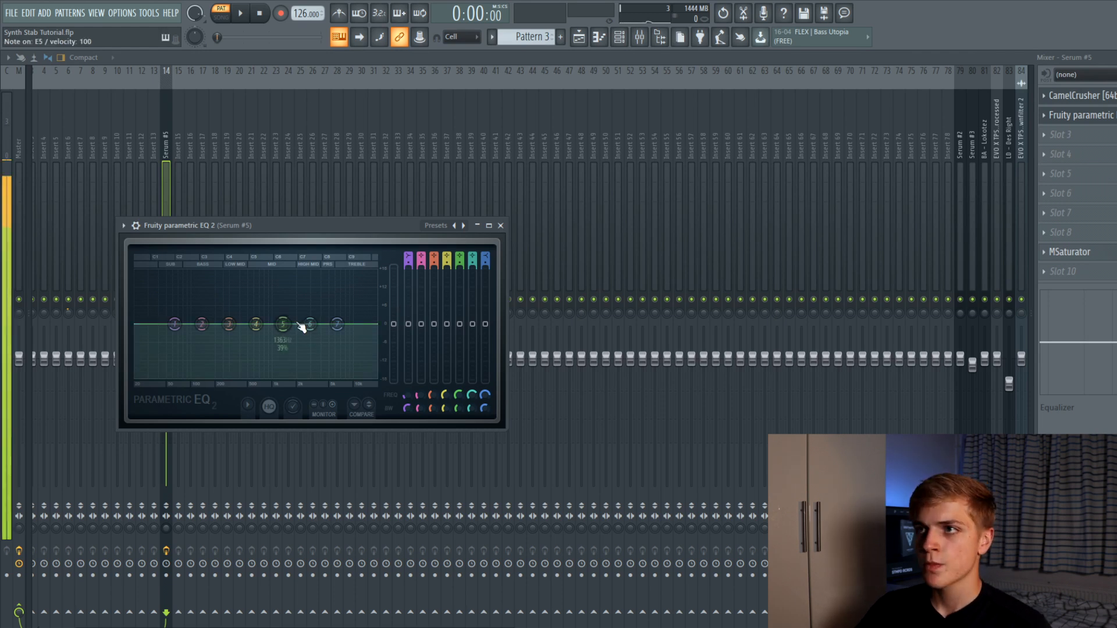
left_click_drag(283, 324, 280, 351)
left_click_drag(337, 324, 336, 335)
left_click_drag(229, 324, 235, 335)
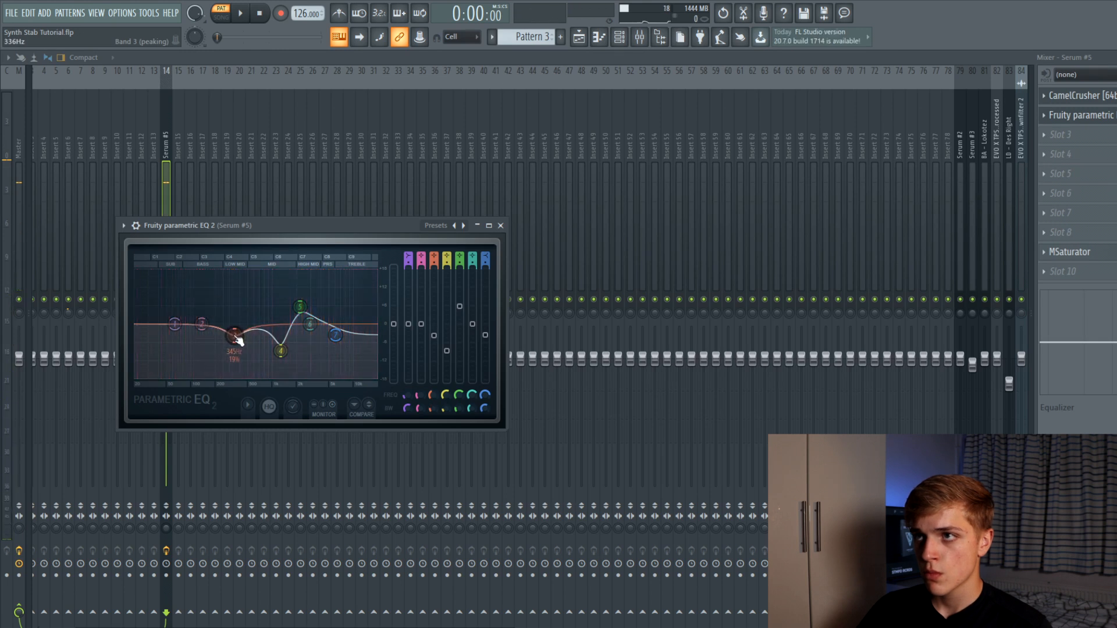
left_click_drag(202, 324, 179, 349)
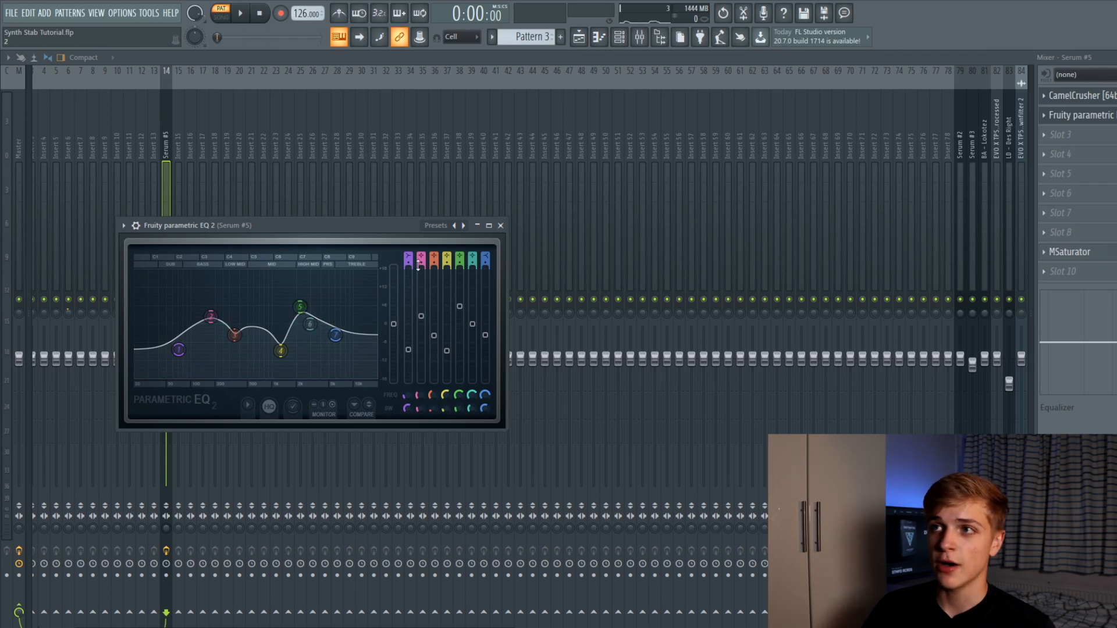
left_click(501, 225)
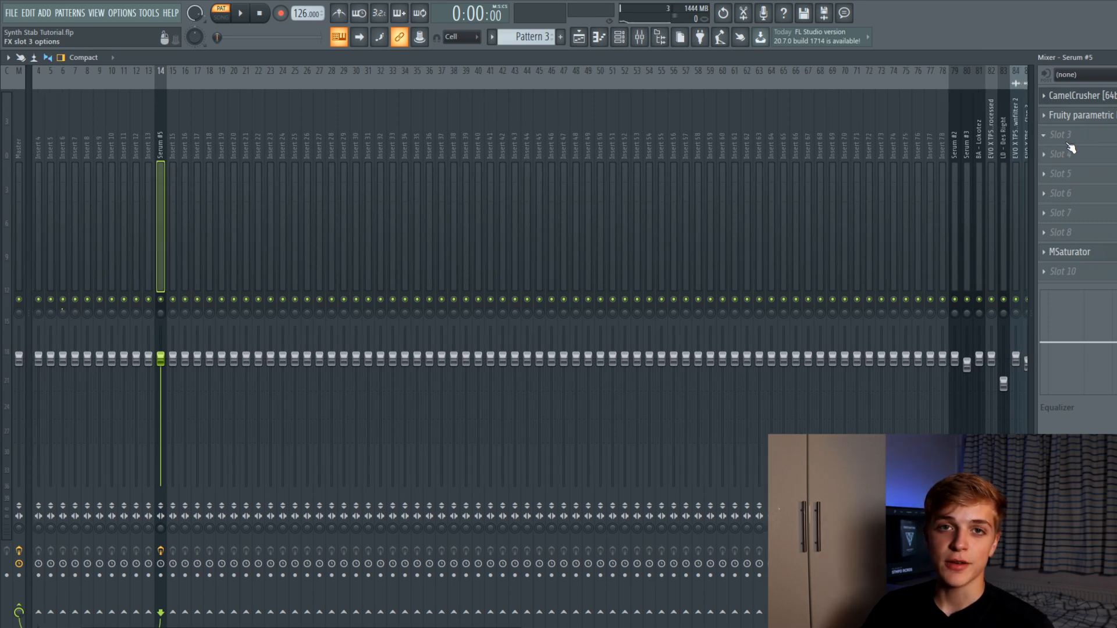
Load FabFilter Saturn into slot 3 with the Saturation > Saturate and Color O preset, then close it
left_click(1068, 144)
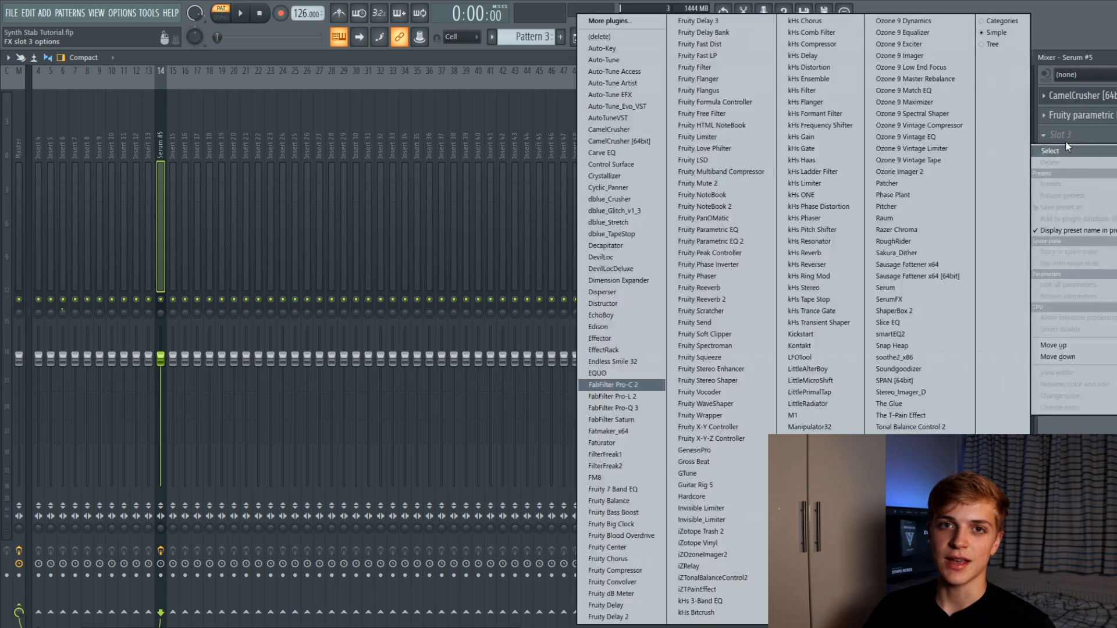
key("f")
key("Return")
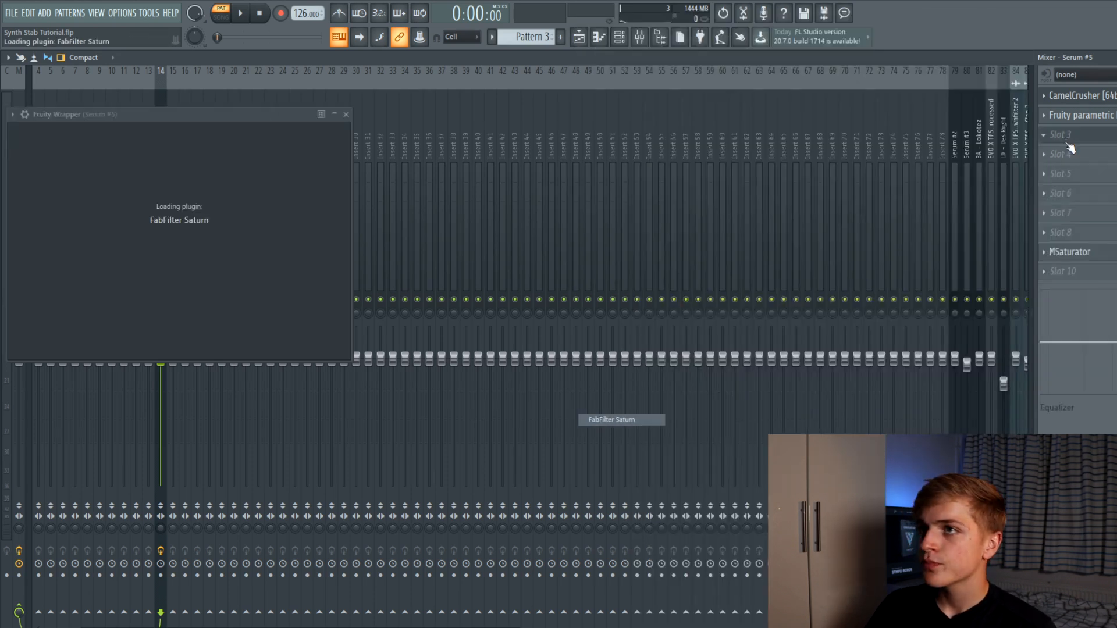
left_click(344, 134)
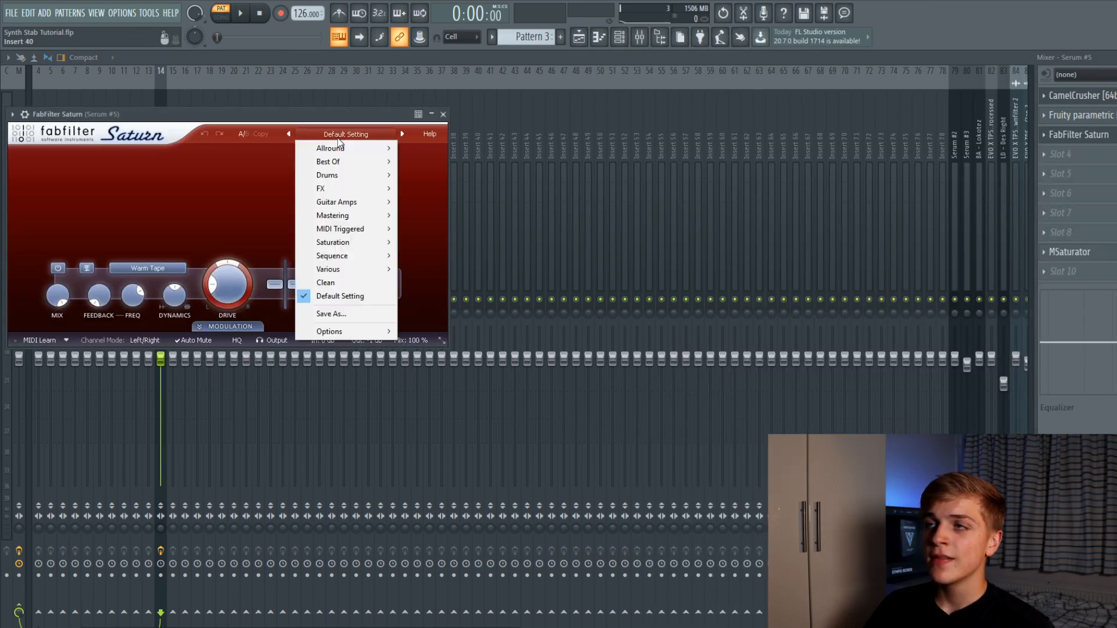
mouse_move(344, 242)
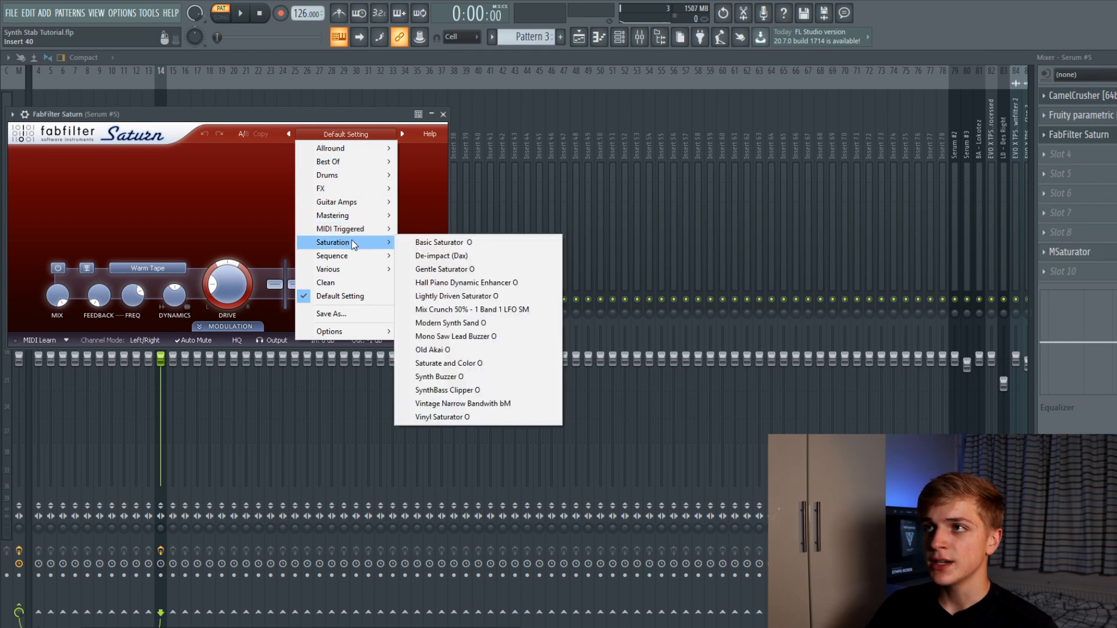
left_click(441, 364)
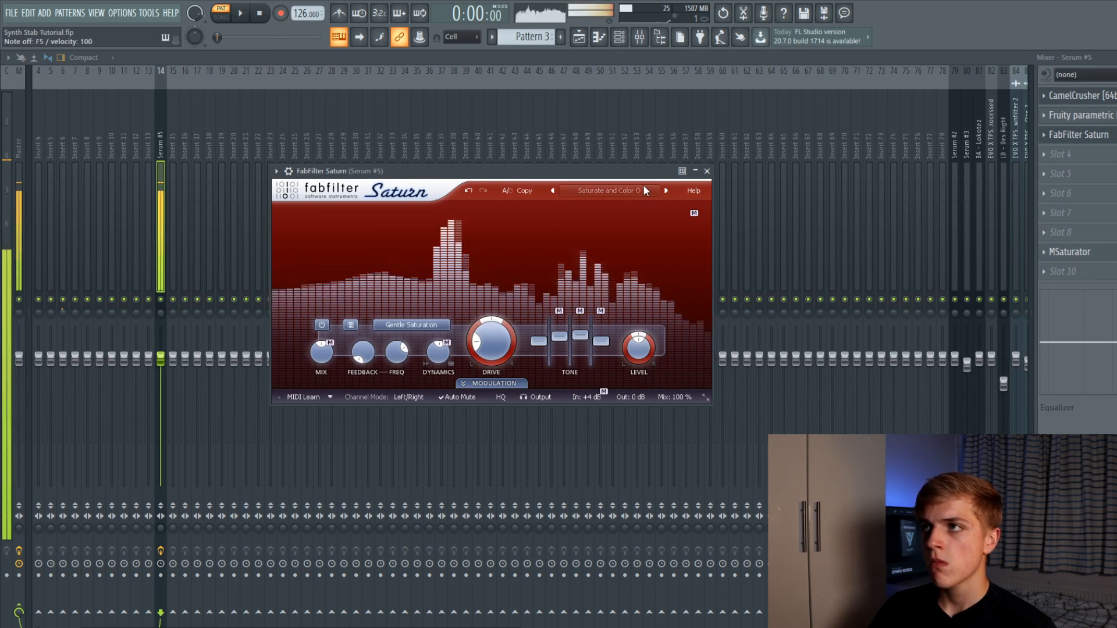
left_click(708, 171)
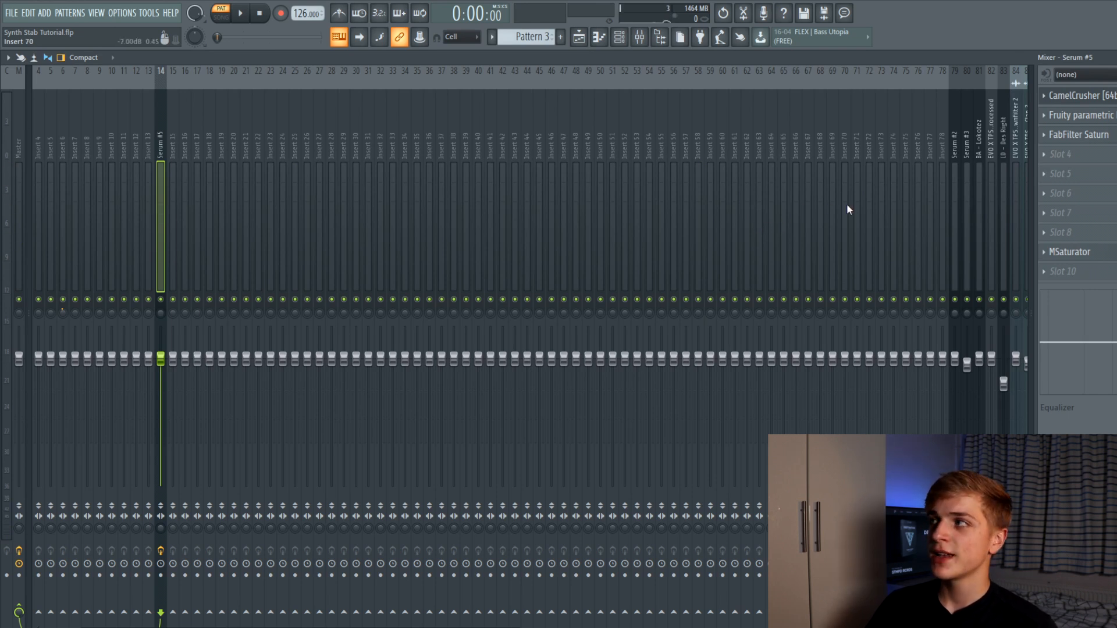
Load iZotope Trash 2 into slot 4 with the Aggressive > Quick Dip preset
left_click(1110, 158)
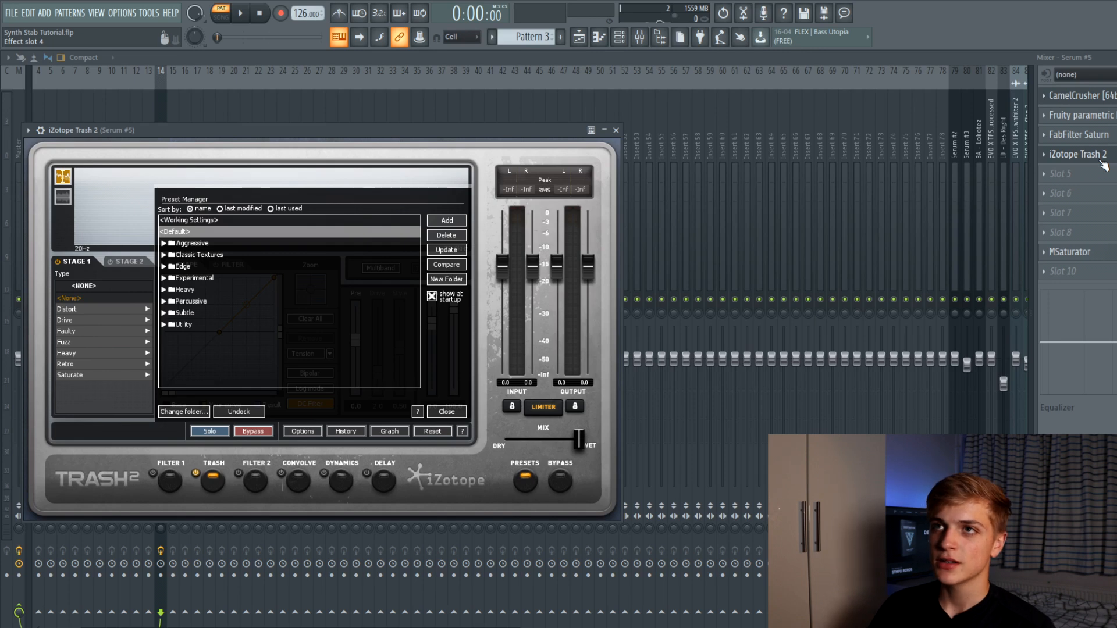
left_click_drag(249, 124, 335, 121)
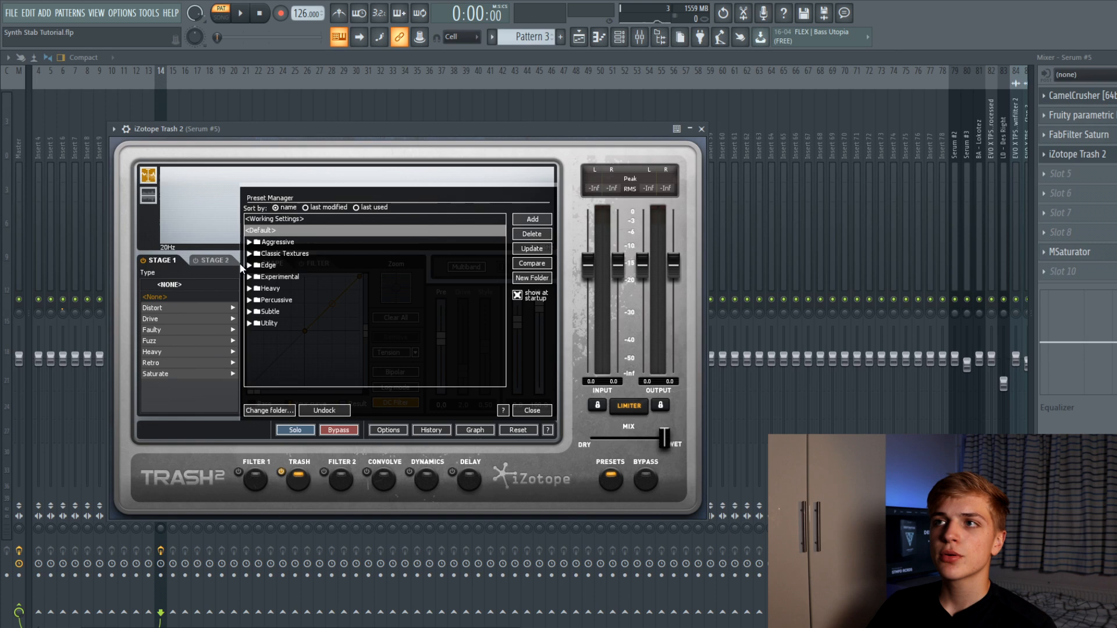
left_click(250, 242)
scroll(261, 285, "down", 10)
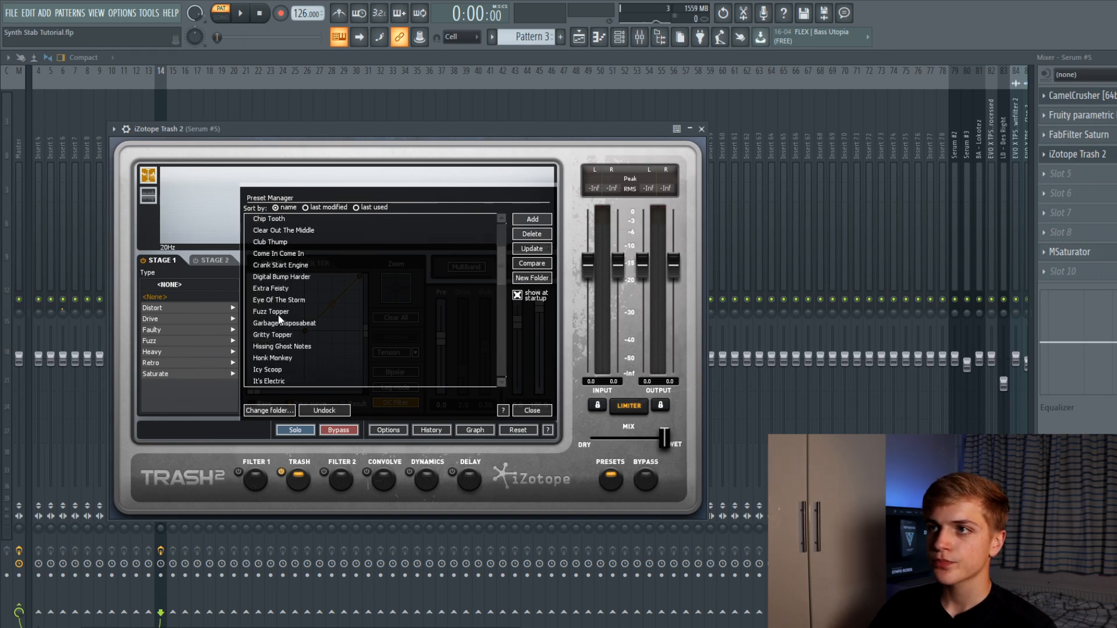
left_click(280, 255)
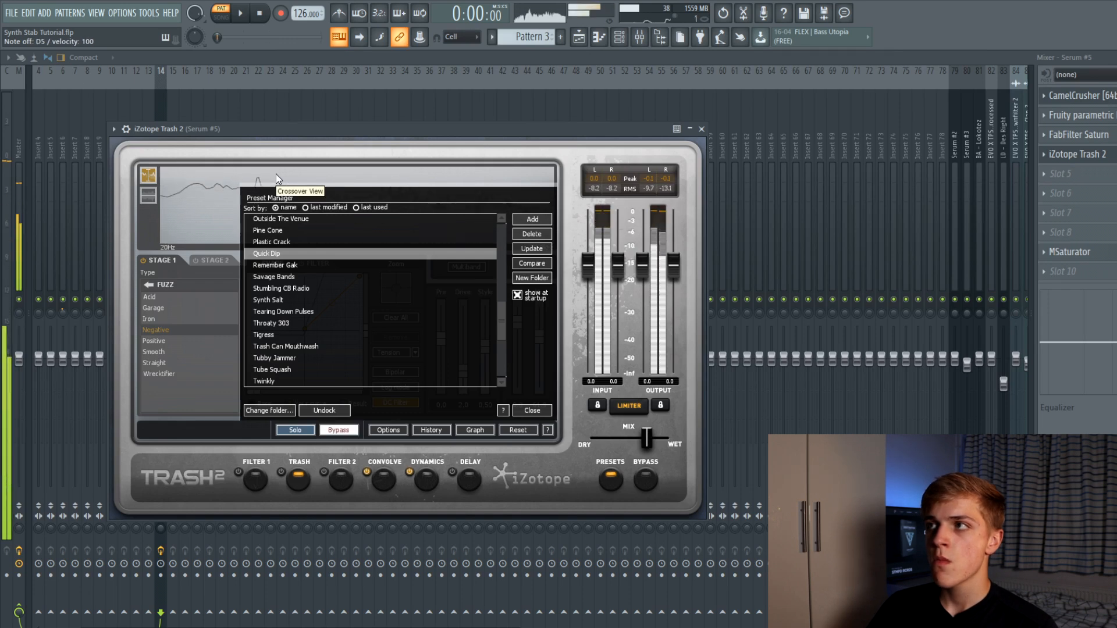
Load a second MSaturator into slot 5 of the Serum #5 insert and close its window
left_click(701, 128)
left_click(1060, 174)
mouse_move(1067, 187)
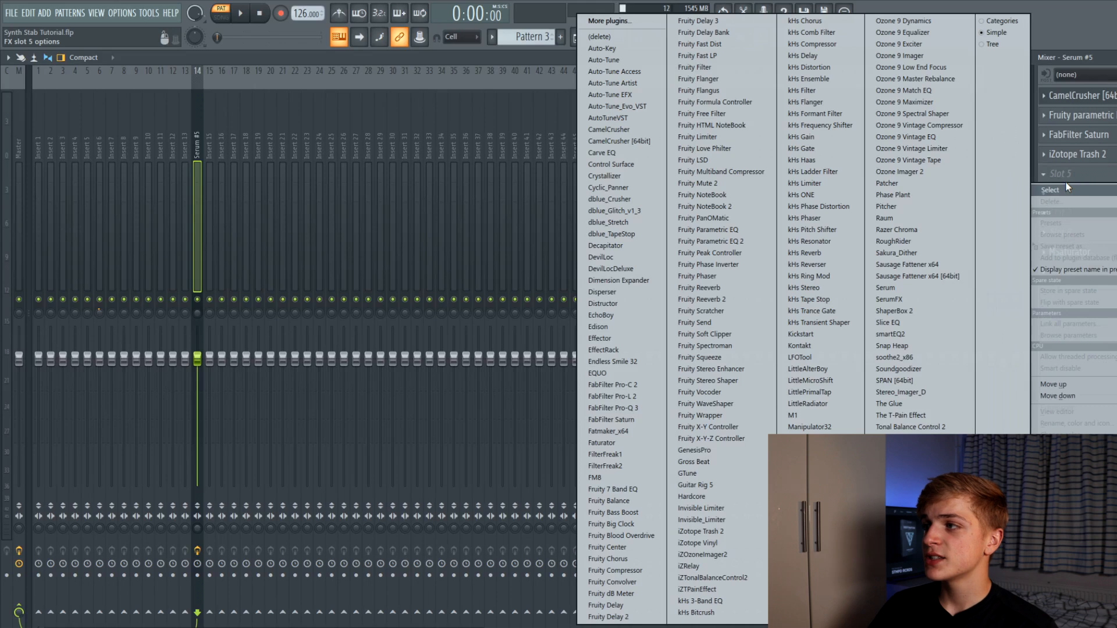
key("Return")
left_click_drag(238, 147, 306, 169)
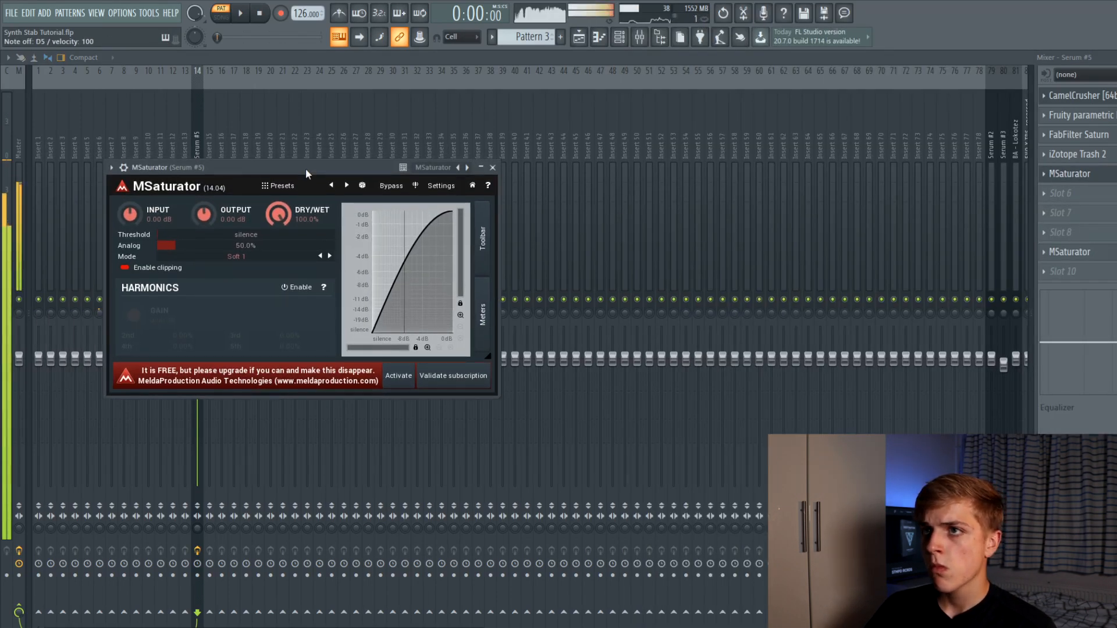
left_click(492, 168)
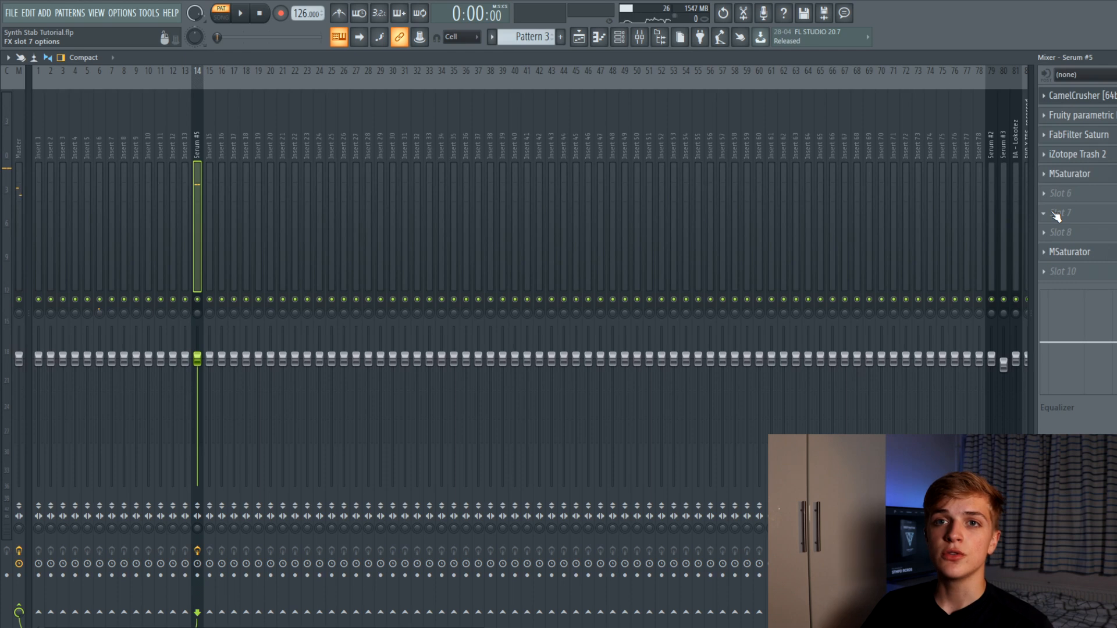
Add Fruity Parametric EQ 2 with band 1's low cut raised to 115 Hz and band 2 lowered
left_click(1065, 213)
left_click(675, 263)
left_click_drag(142, 329, 153, 323)
left_click_drag(155, 281, 131, 292)
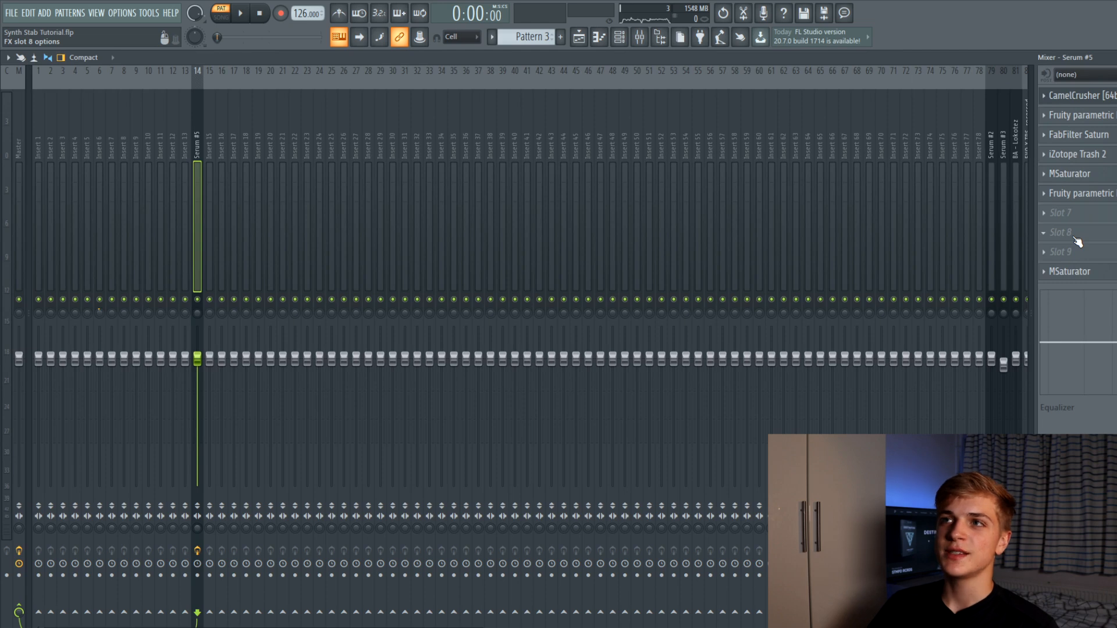
left_click(1073, 235)
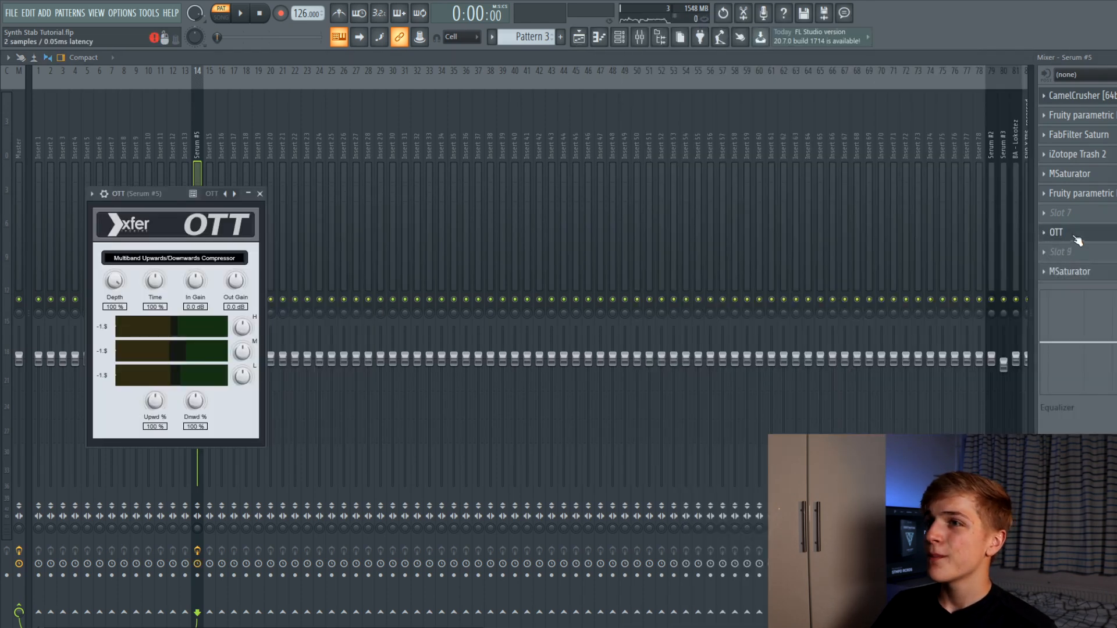
Set OTT in slot 8 to 22% depth and 65% downward compression, auditioning the stab
left_click_drag(118, 285, 101, 355)
left_click_drag(157, 197, 186, 189)
left_click_drag(143, 278, 139, 298)
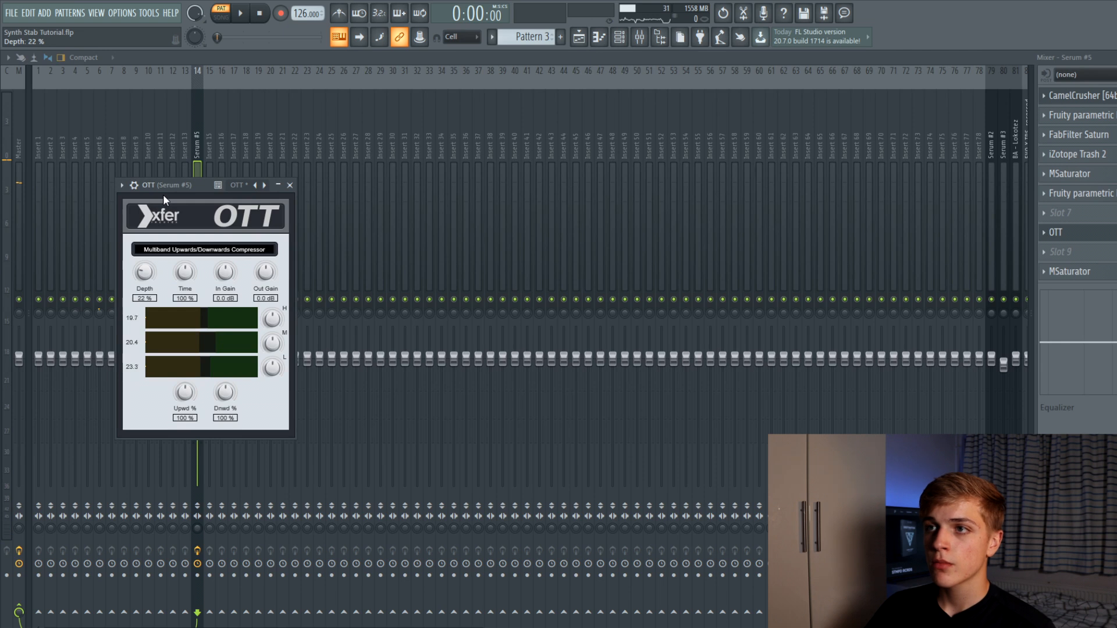
left_click_drag(195, 186, 220, 167)
key("e")
key("e")
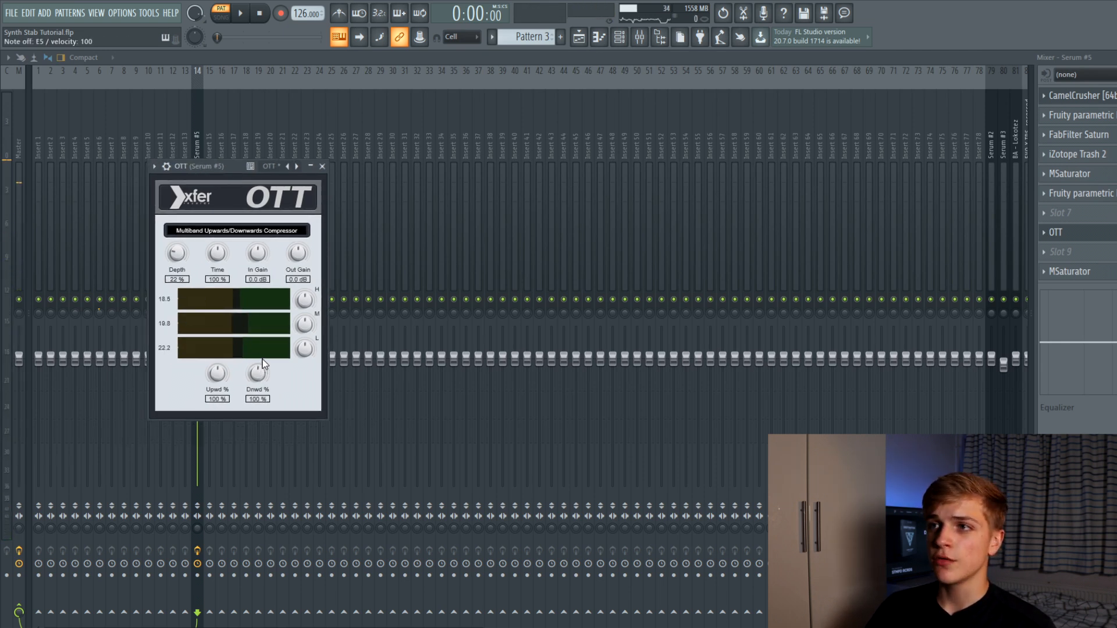
left_click_drag(260, 376, 261, 381)
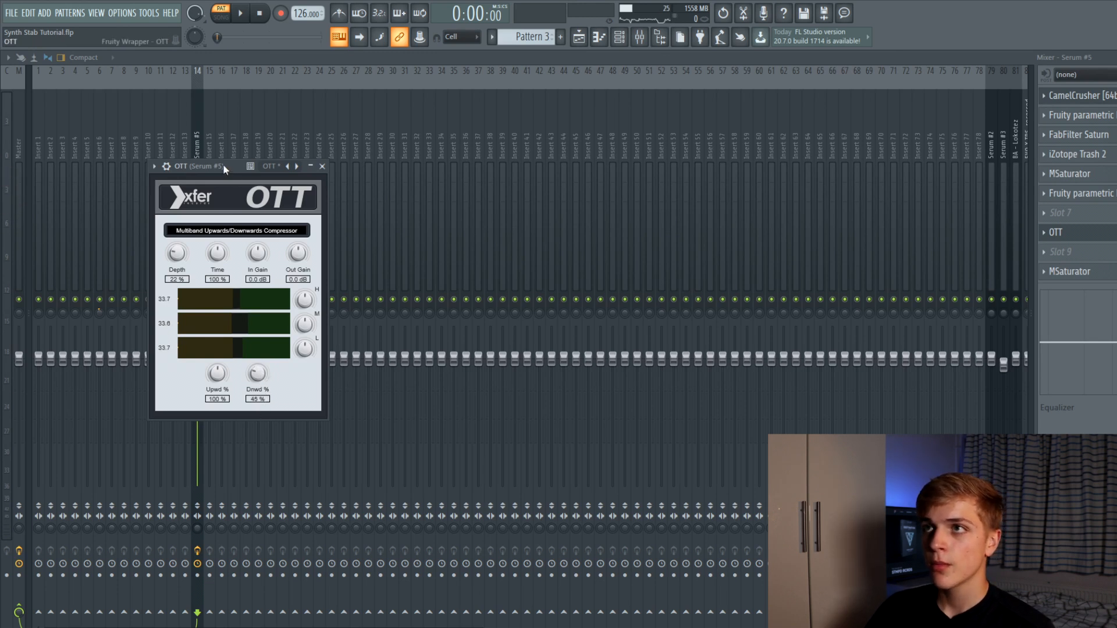
left_click_drag(222, 165, 260, 174)
key("w")
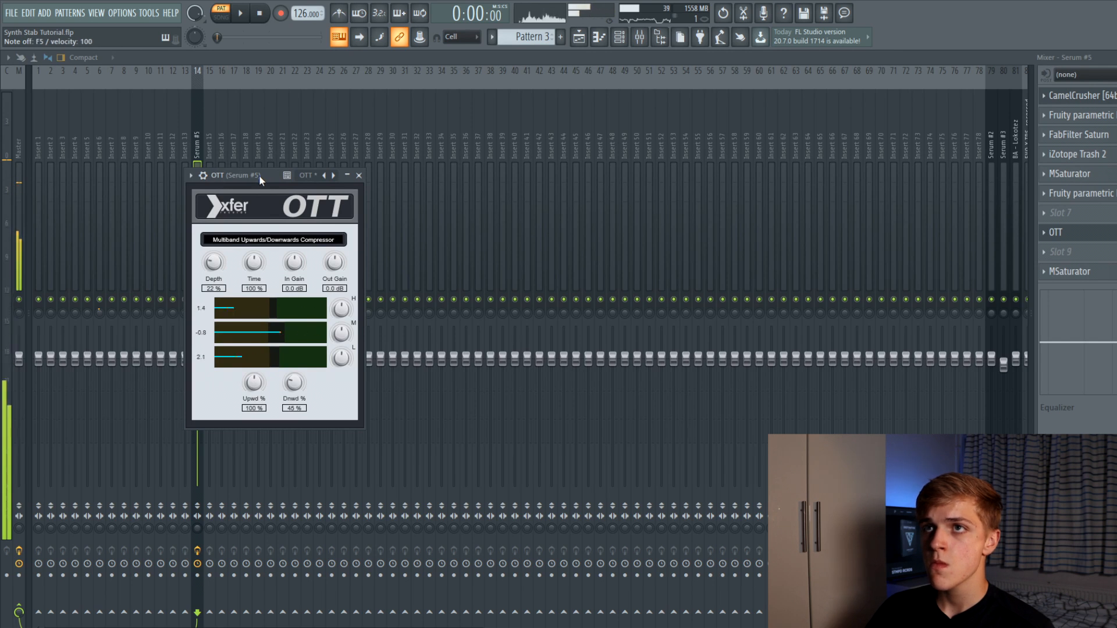
key("t")
key("e")
left_click(358, 175)
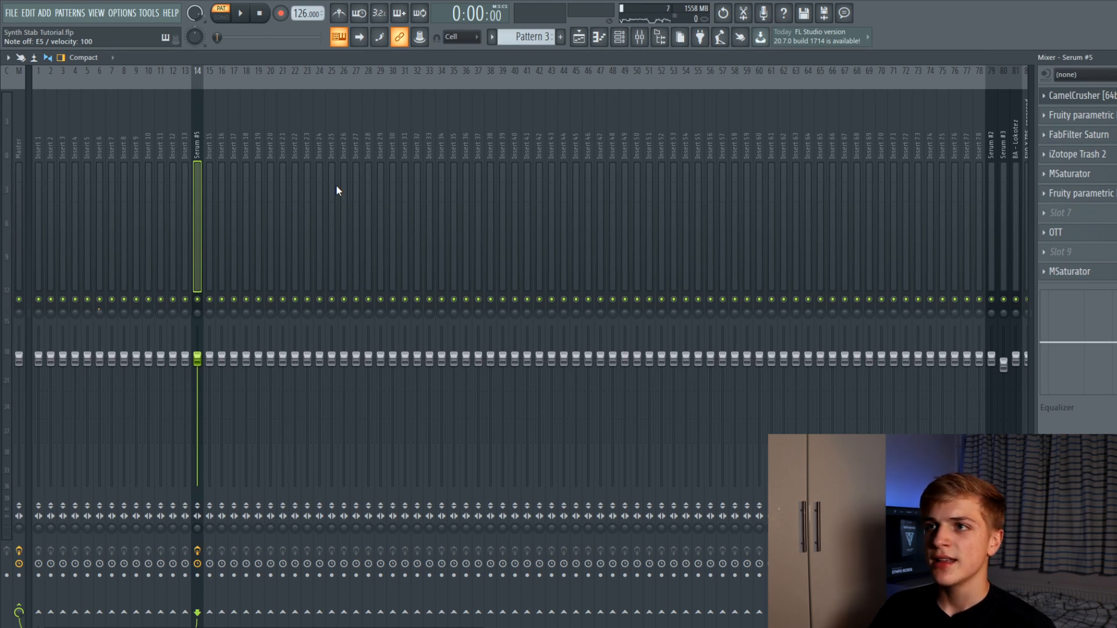
Play the stab while bypassing and re-enabling the Serum #5 insert effects to compare
key("x")
key("x")
key("c")
key("c")
left_click(199, 551)
key("c")
key("c")
left_click(198, 551)
key("c")
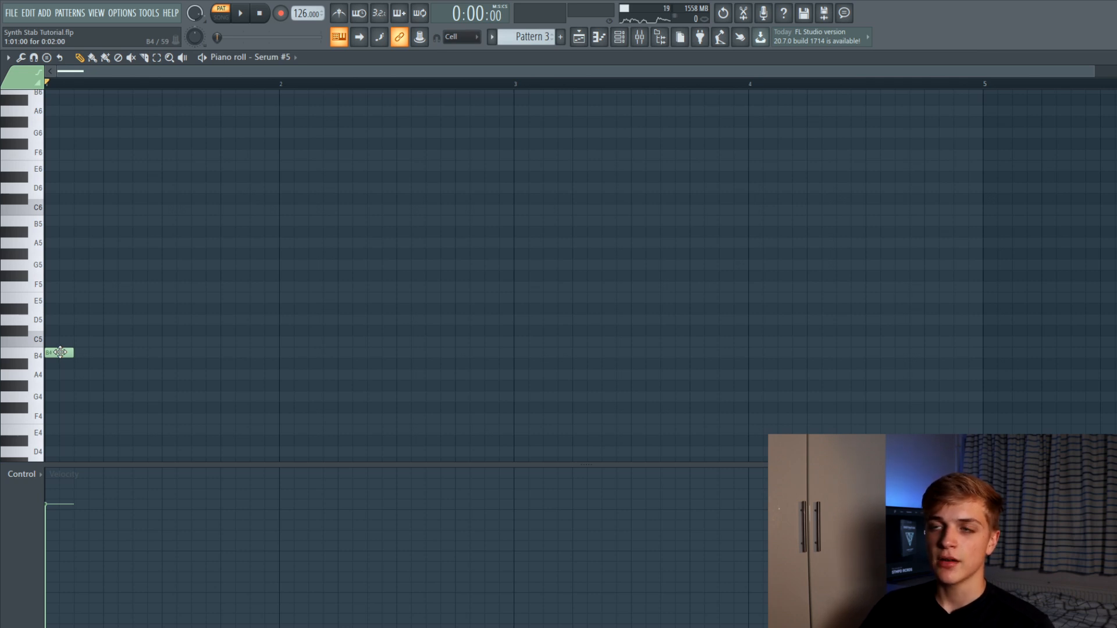
Audition the single B4 stab note in the Serum #5 piano roll
left_click(58, 353)
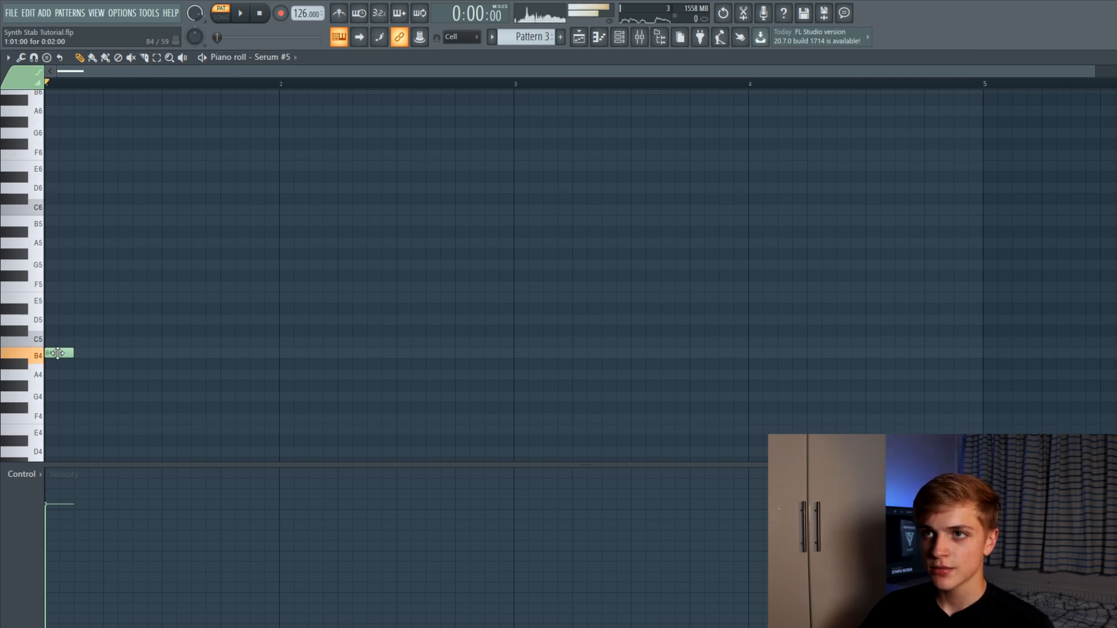
left_click(57, 353)
left_click(58, 352)
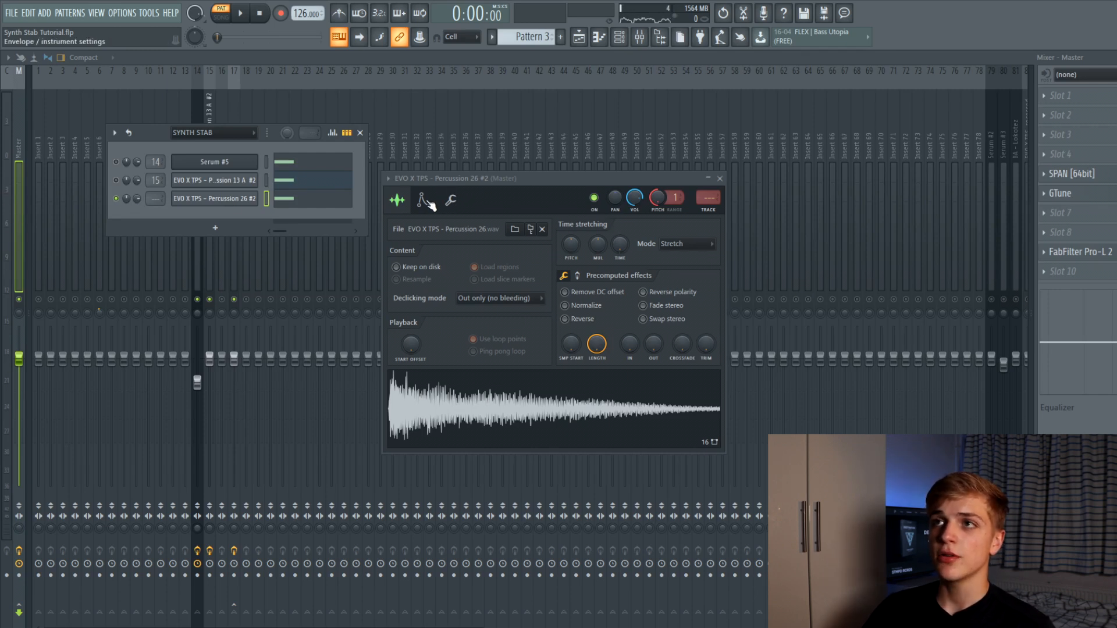
Set the percussion sample's volume envelope attack and sustain to zero
left_click(426, 201)
left_click(407, 198)
left_click(425, 201)
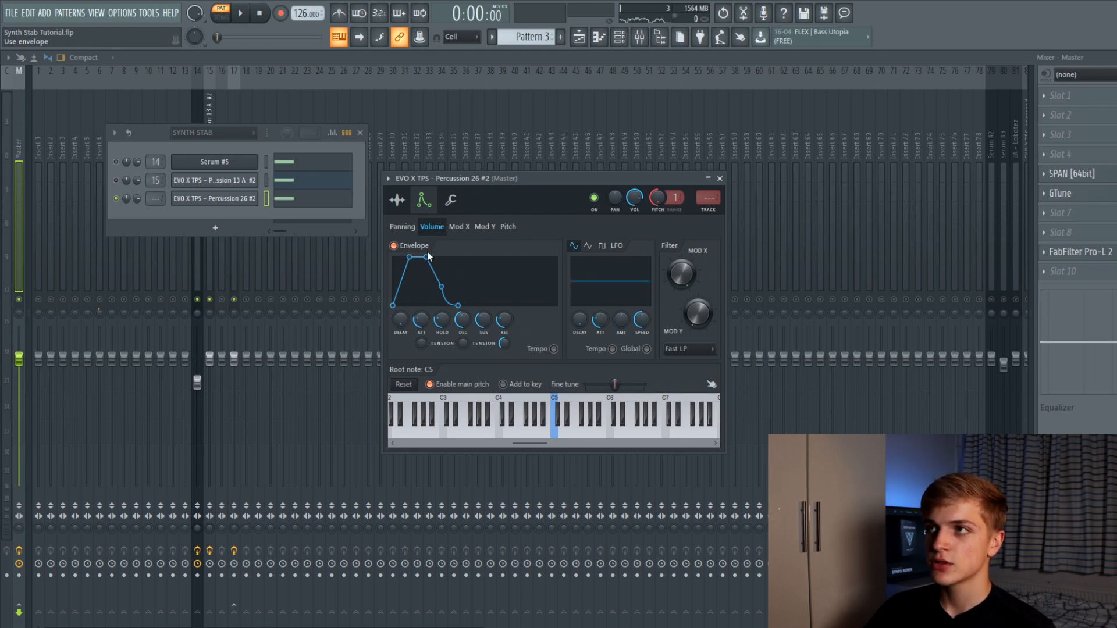
left_click_drag(420, 320, 421, 355)
mouse_move(475, 318)
left_mouse_down()
mouse_move(474, 349)
mouse_move(437, 349)
mouse_move(463, 332)
left_mouse_up()
Play the shortened percussion together with the other layers turned back on
key("c")
key("c")
key("c")
key("space")
key("space")
key("space")
left_click(116, 180)
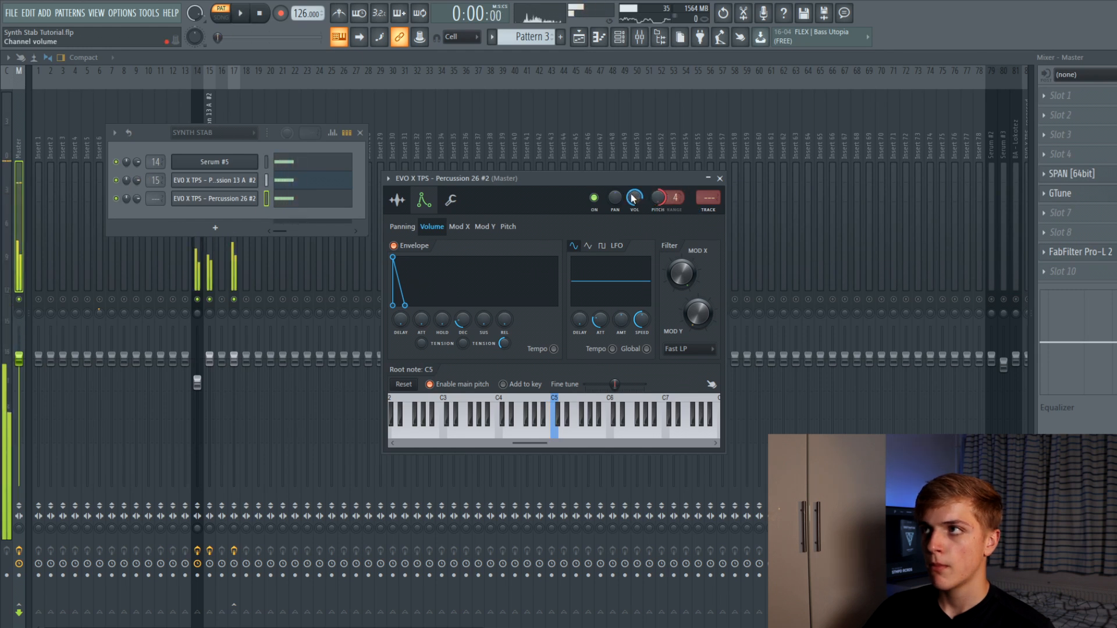
key("space")
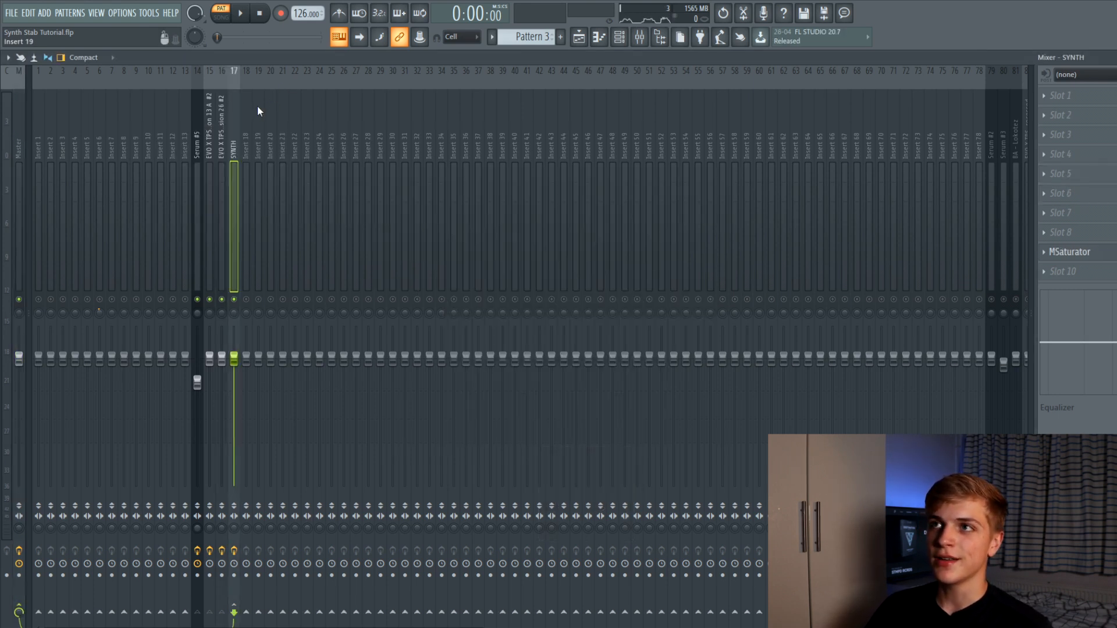
Preview the Pattern 3 (consolidated) stab and open the effect list on its insert
key("space")
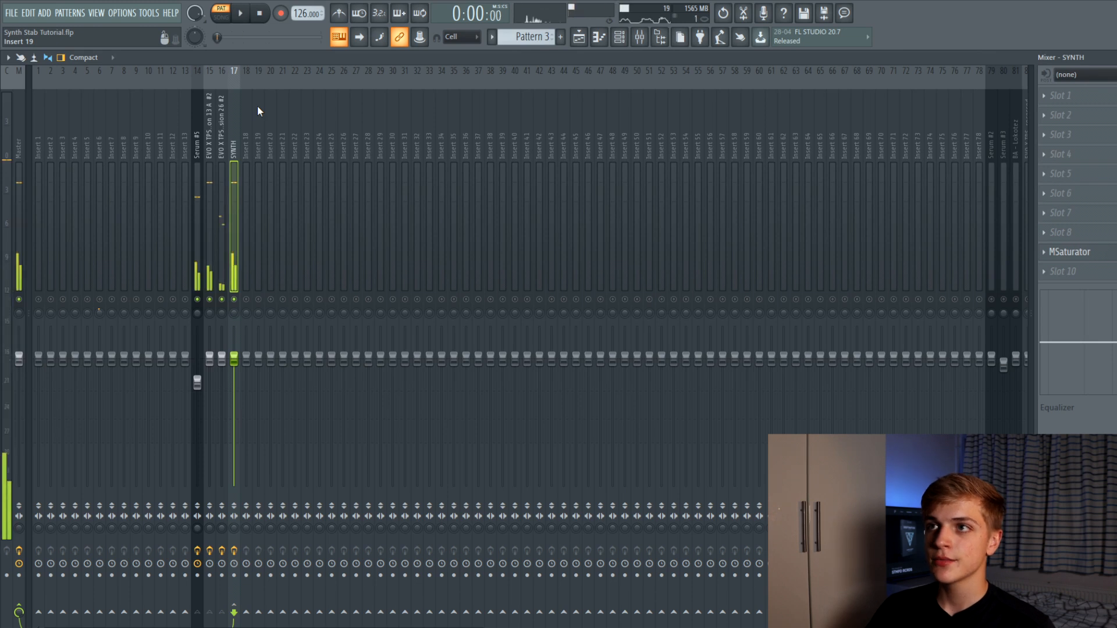
key("space")
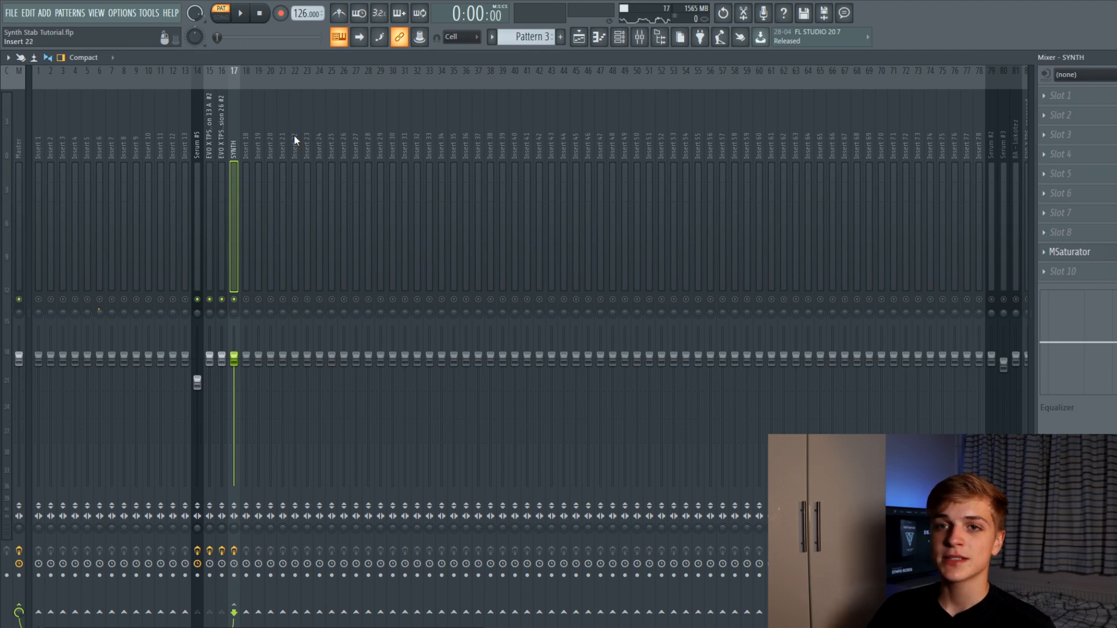
left_click(579, 36)
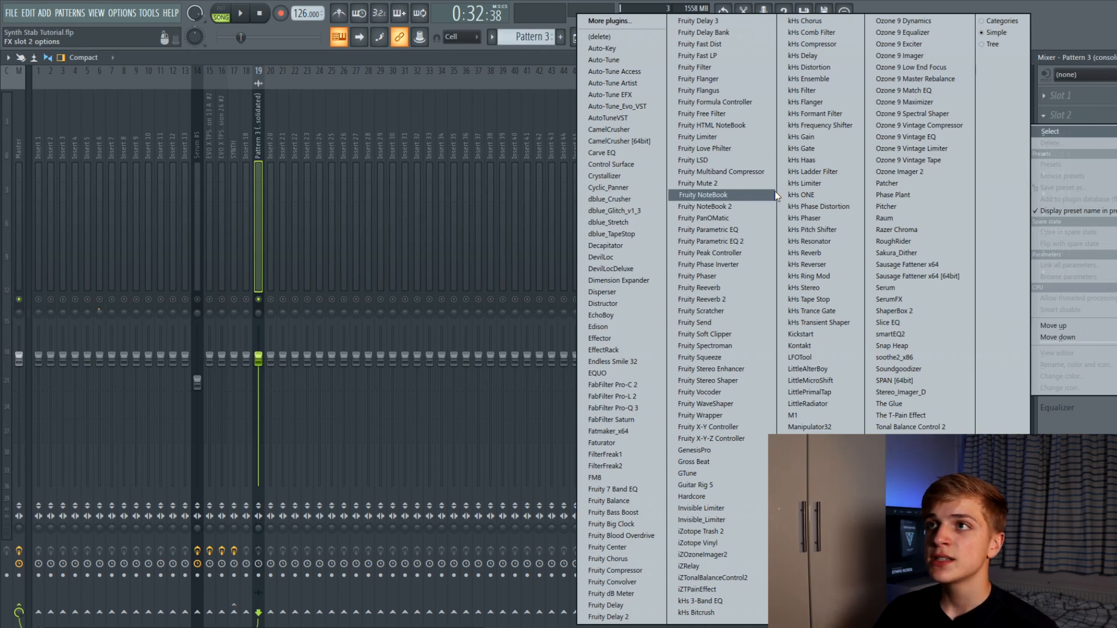
Load Fruity Parametric EQ 2: cut lows below ~84 Hz, dip 237 Hz, boost 6040 Hz by 2.1 dB
left_click(711, 241)
key("space")
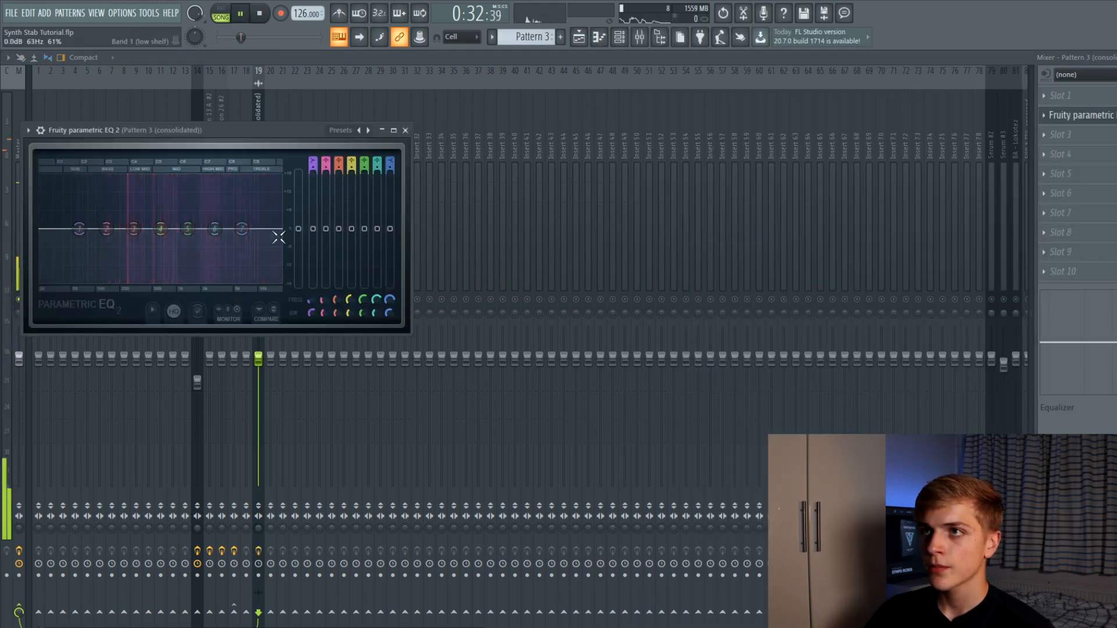
left_click_drag(133, 229, 165, 234)
left_click_drag(241, 228, 240, 222)
left_click_drag(79, 228, 89, 281)
key("space")
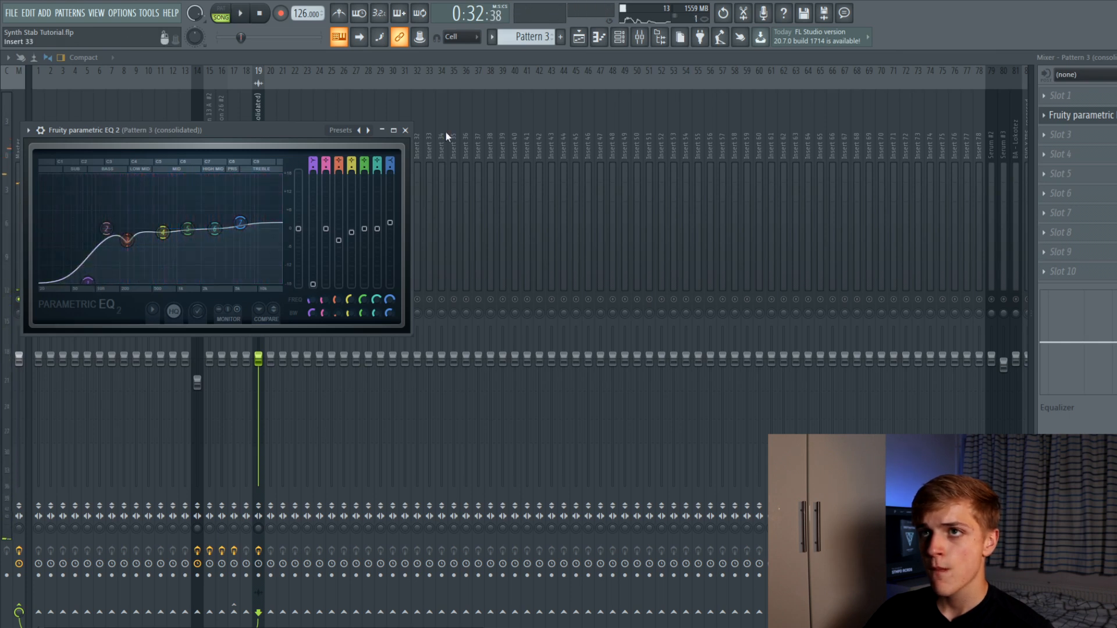
left_click(405, 130)
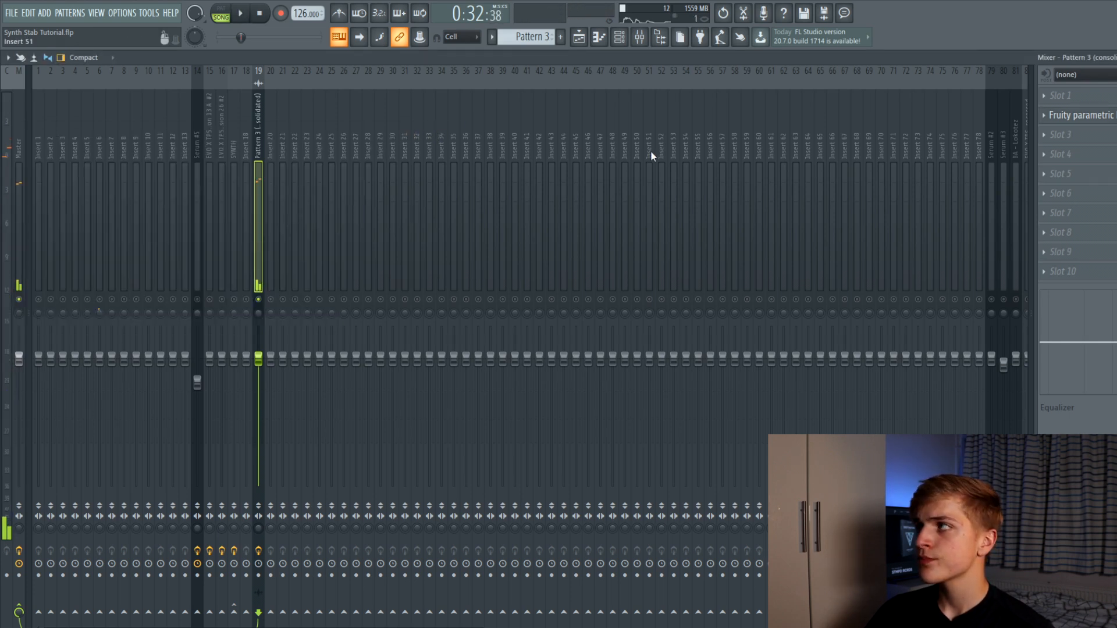
key("space")
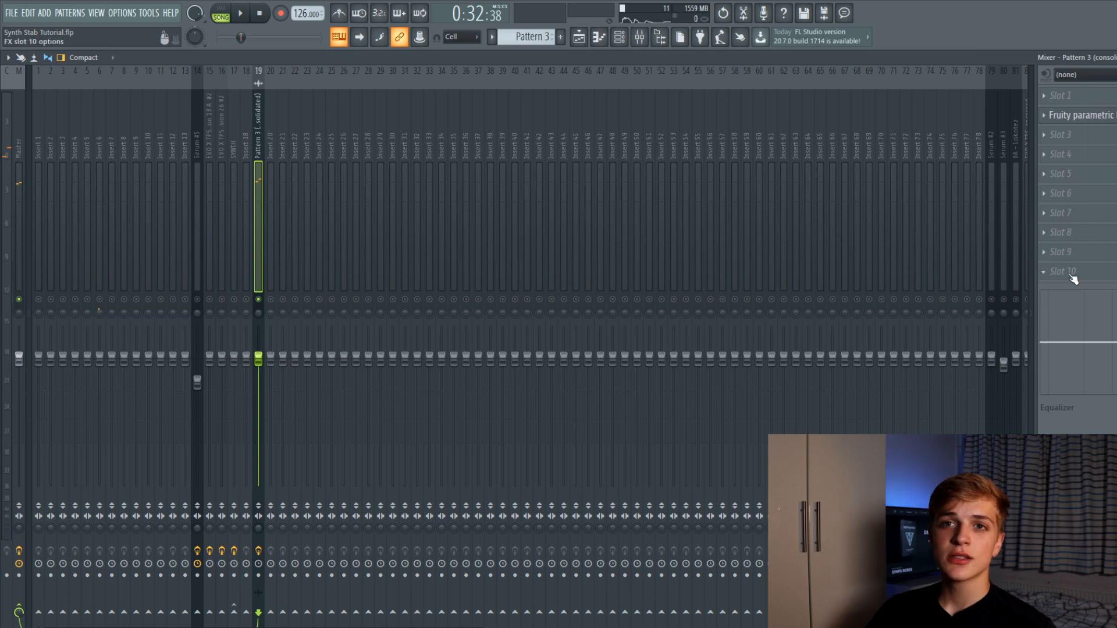
Add ValhallaDelay with a 56 ms single delay and 38.8% feedback, auditioning it
left_click(1072, 233)
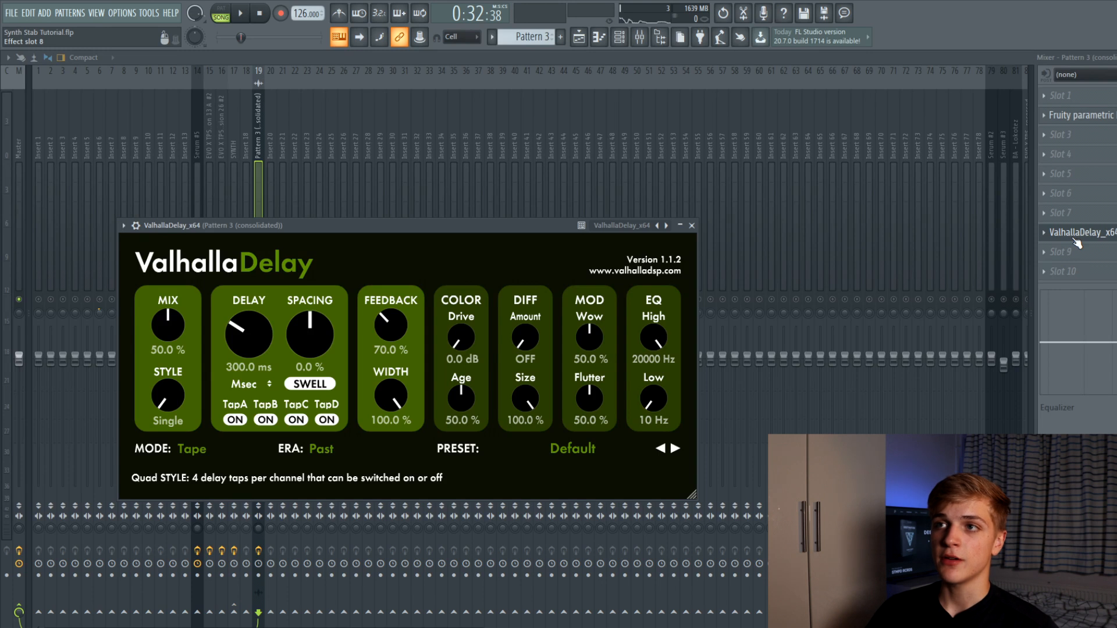
left_click_drag(250, 226, 375, 200)
left_click_drag(371, 299, 375, 336)
left_click_drag(508, 301, 509, 307)
key("space")
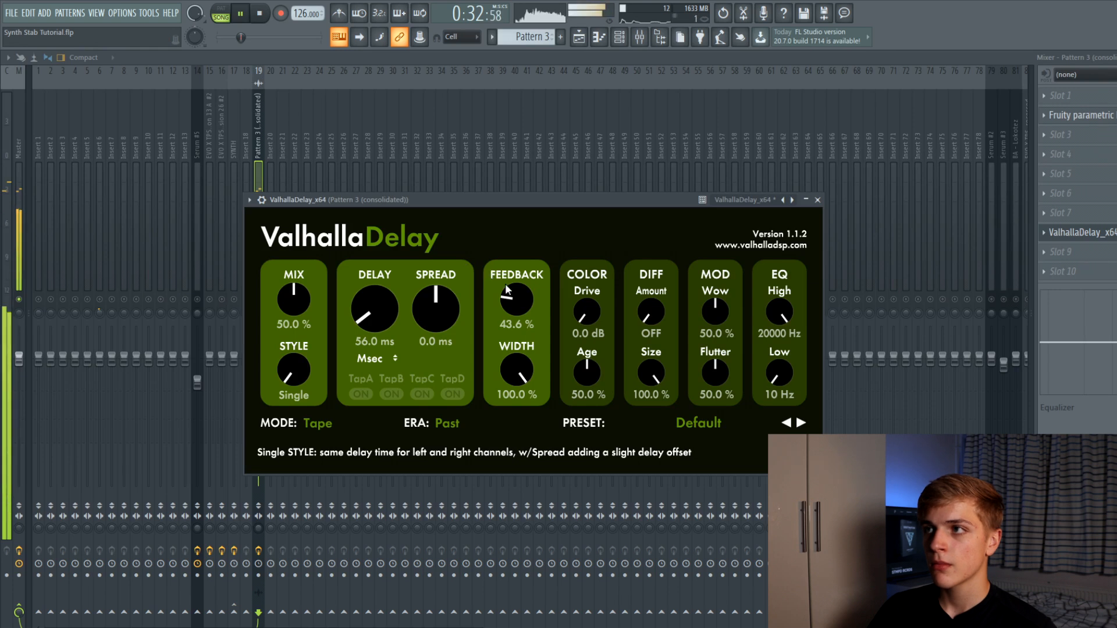
left_click_drag(511, 295, 512, 300)
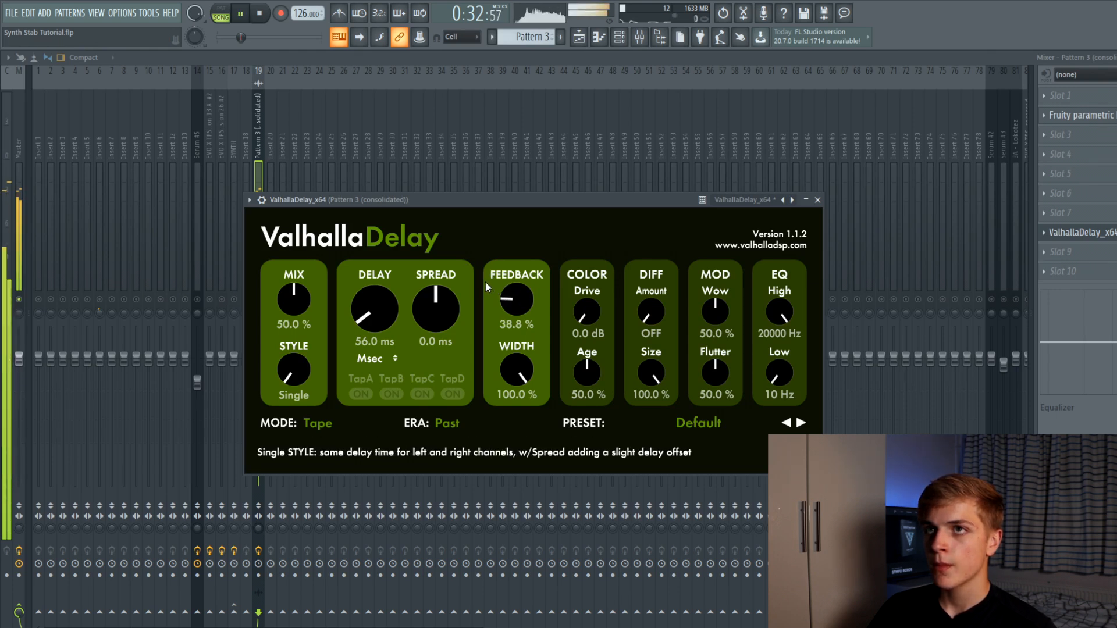
key("space")
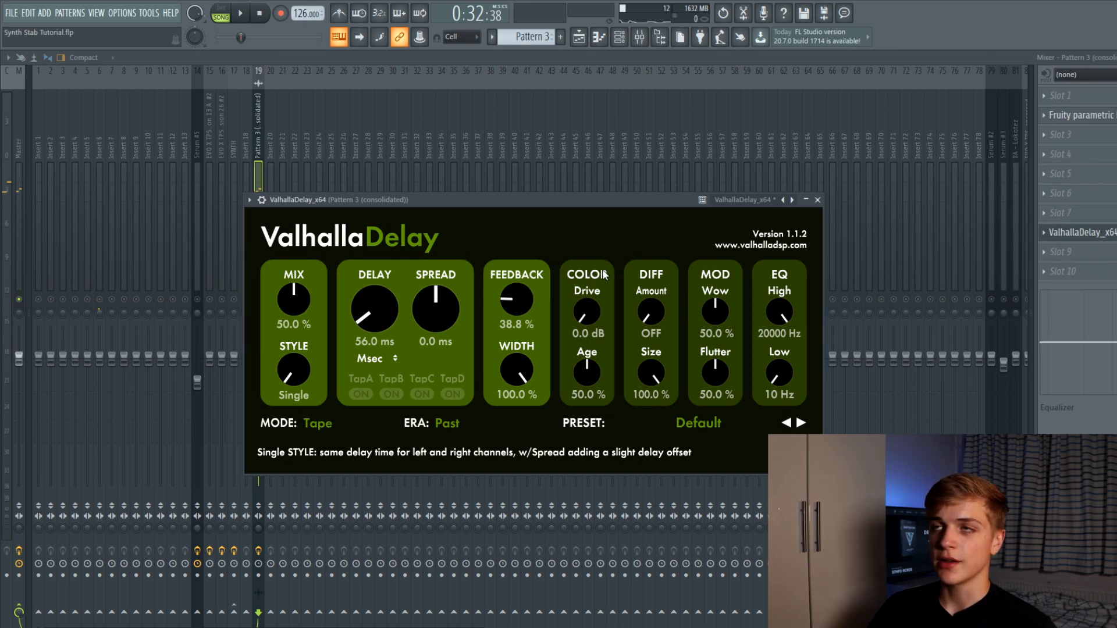
left_click(818, 200)
Load ValhallaRoom at 33.2% mix, 0.16 s decay, 75.1% depth and a higher high cut
left_click(1070, 211)
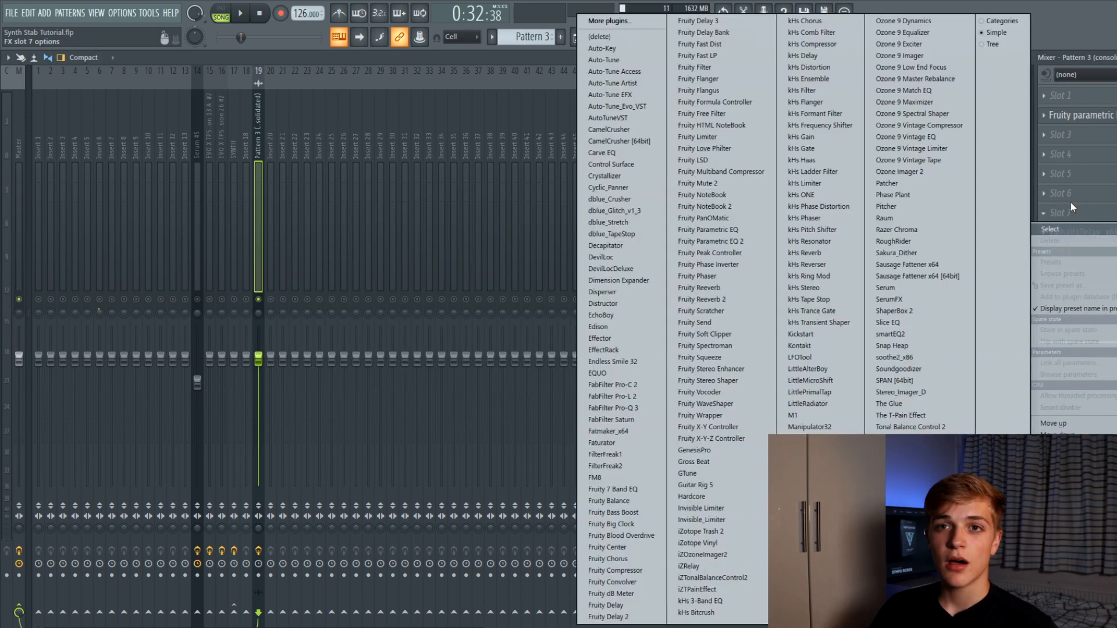
key("Return")
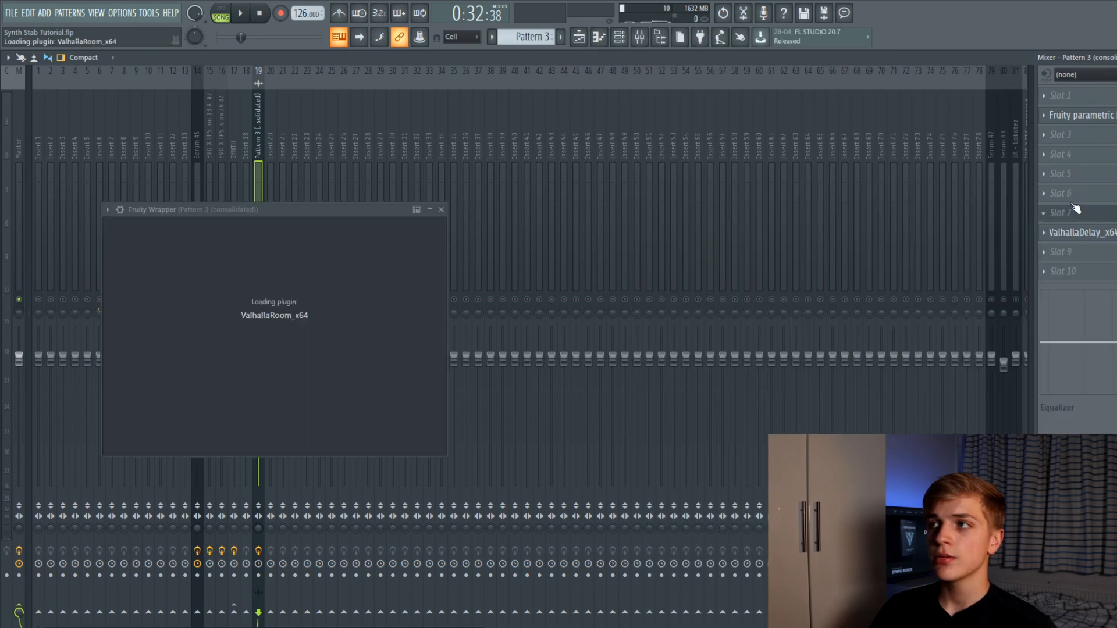
left_click_drag(131, 371, 130, 376)
left_click_drag(209, 401, 207, 406)
left_click_drag(255, 322, 258, 299)
left_click(292, 319)
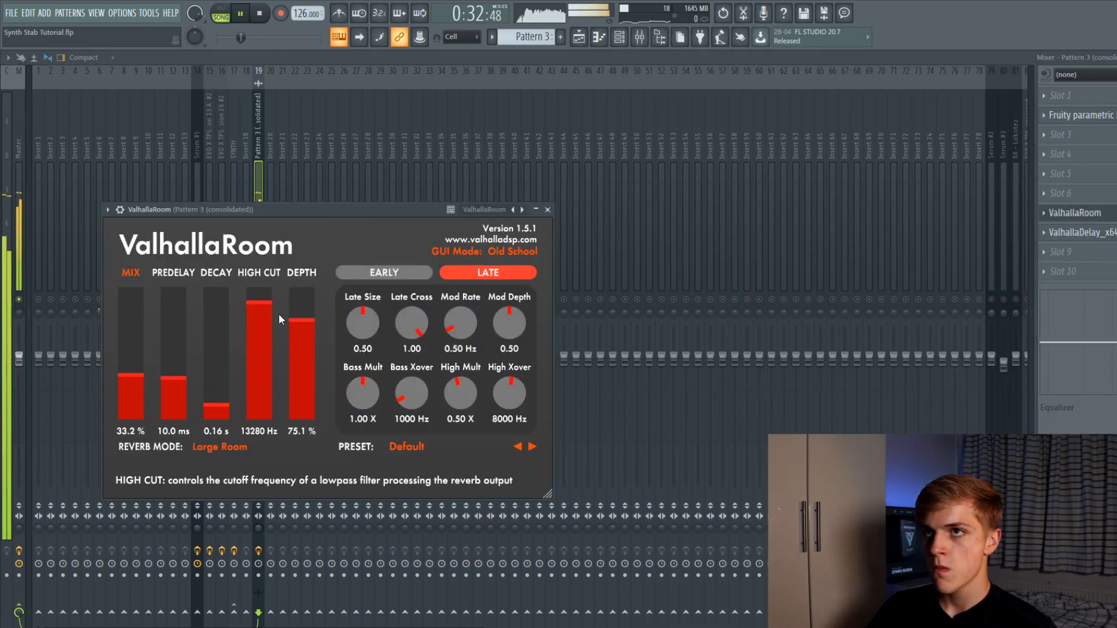
left_click(548, 209)
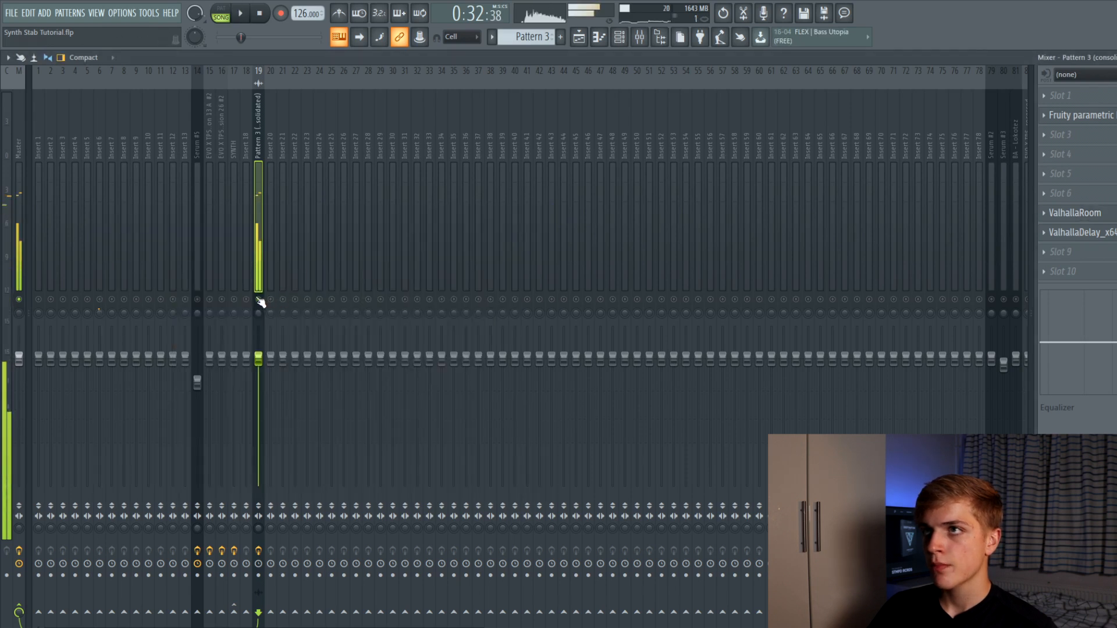
Play the reverb-treated stab and load ShaperBox 2 into another slot
key("space")
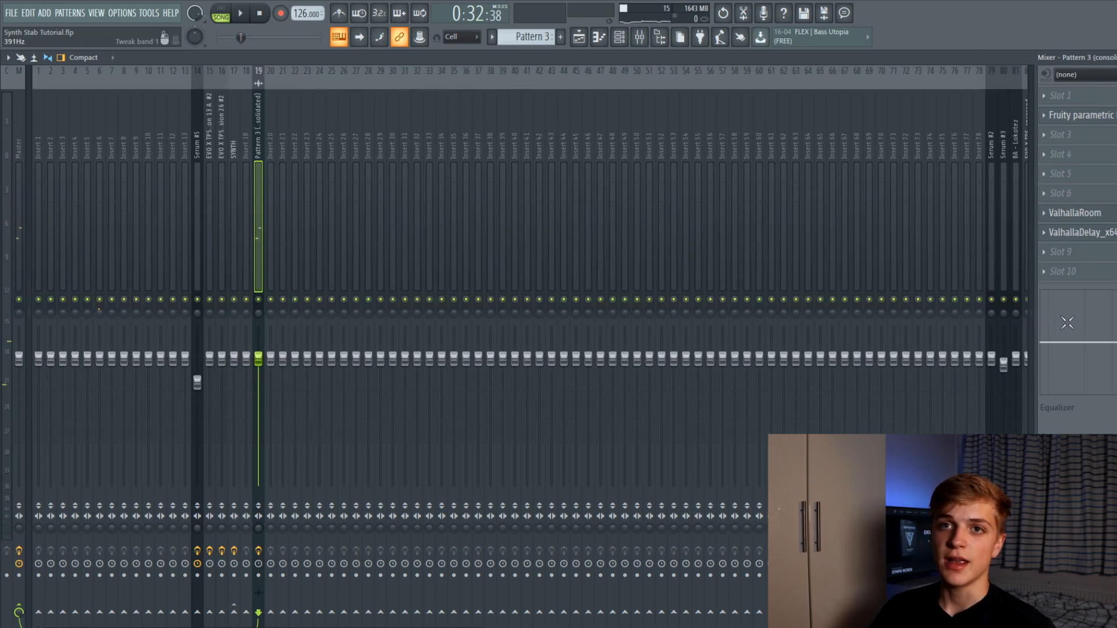
left_click(1064, 271)
left_click(867, 315)
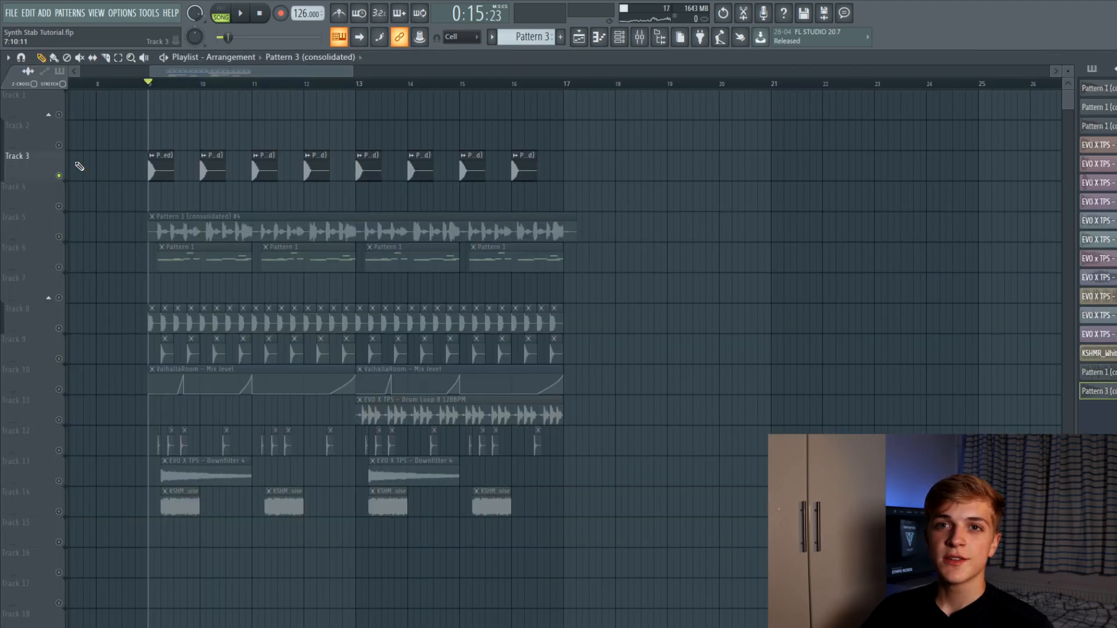
Unmute Track 3, play the arrangement to check, then unmute all tracks
left_click(619, 37)
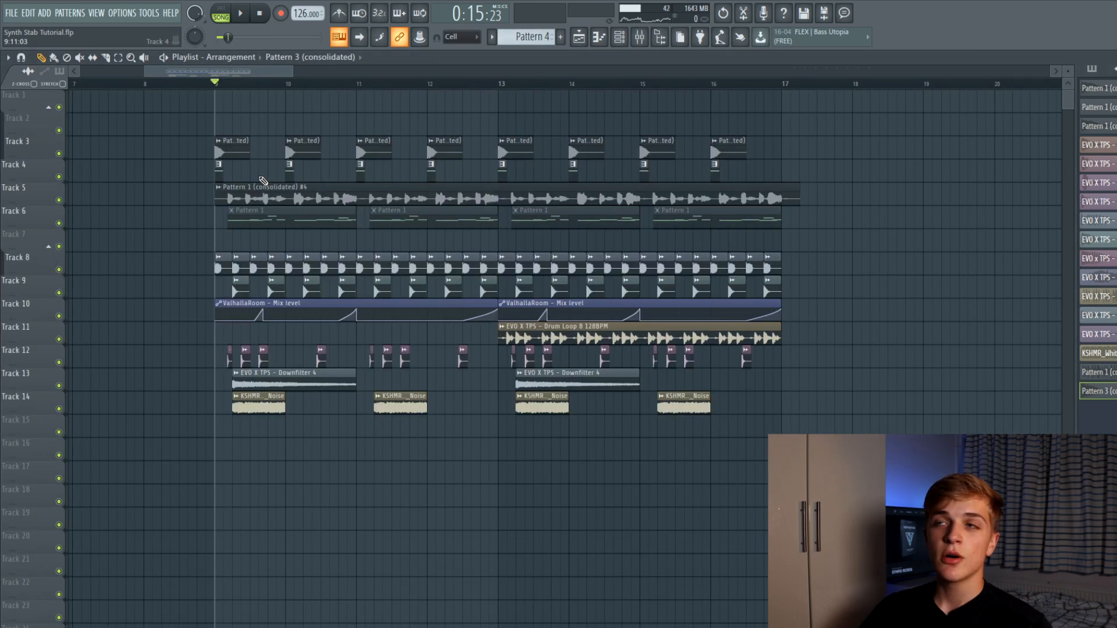
left_click(59, 154)
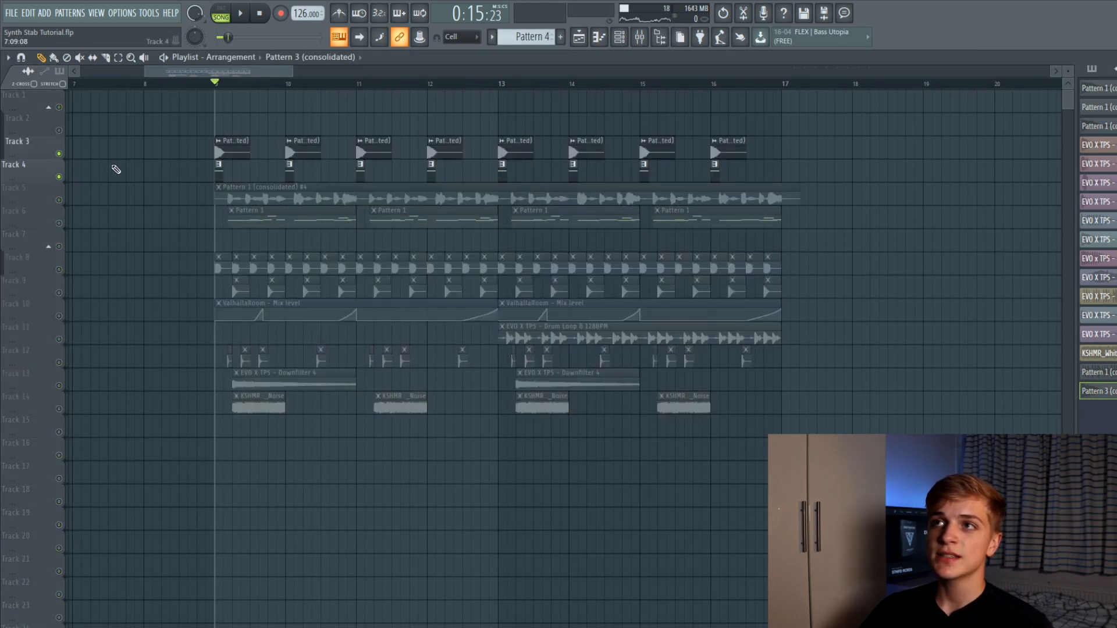
key("space")
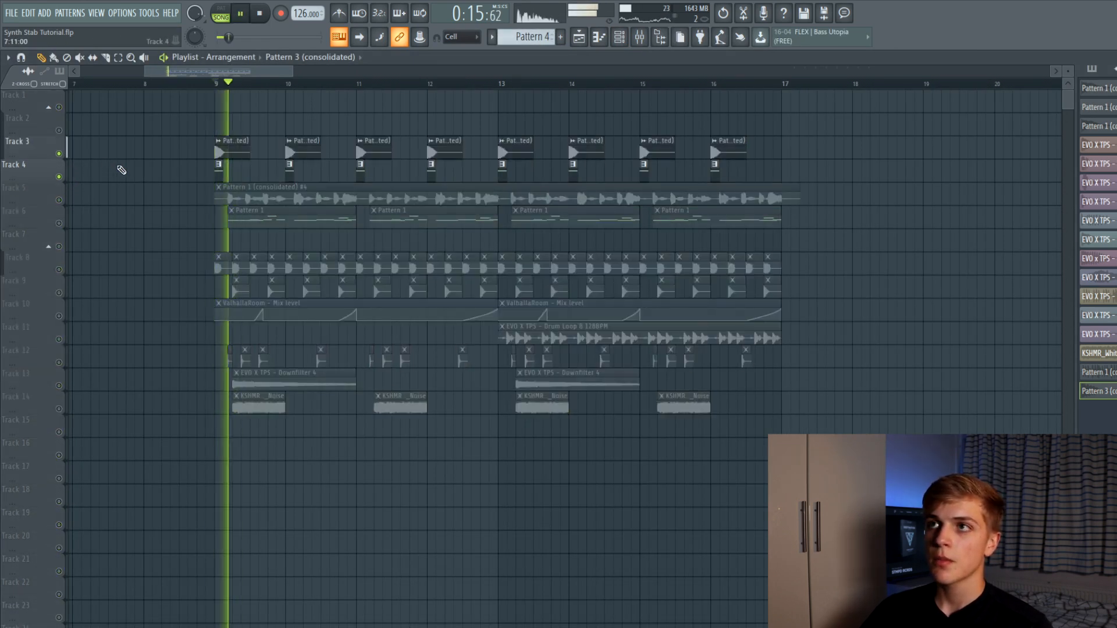
key("space")
right_click(60, 154)
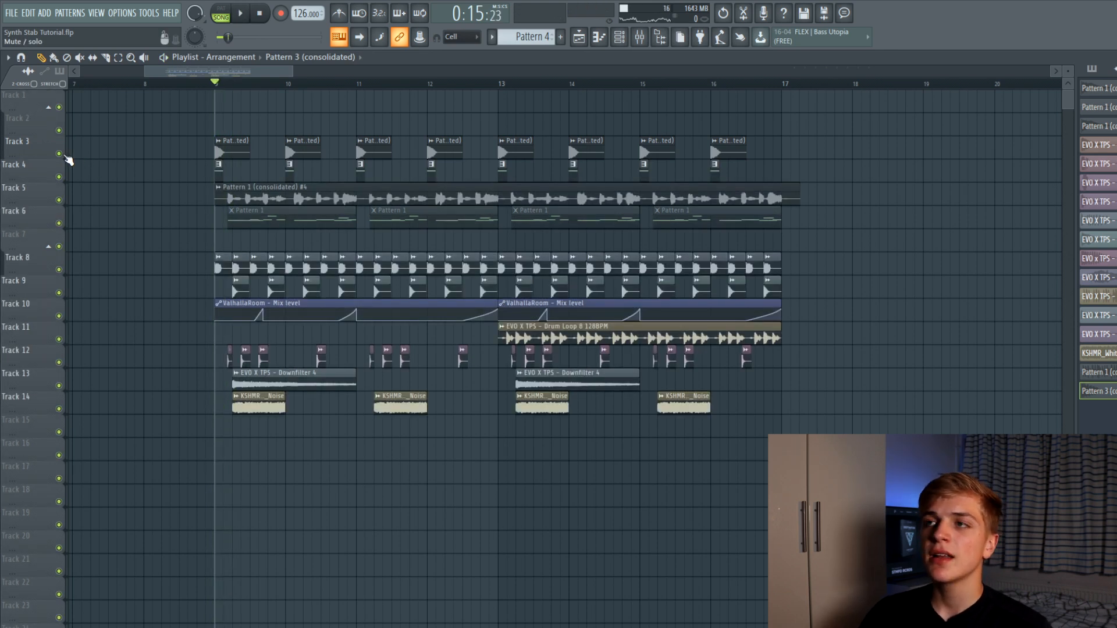
Select the first clips on Tracks 3 and 4 and solo Track 3
left_click_drag(192, 197, 845, 453)
left_click(846, 453, "ctrl")
left_click_drag(204, 152, 242, 174)
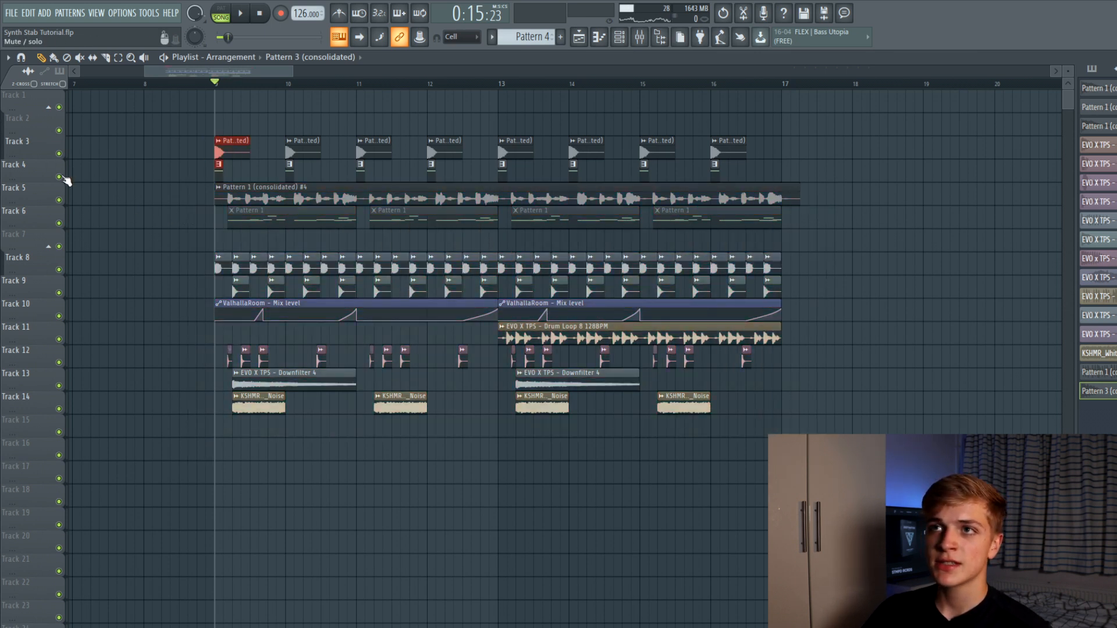
right_click(62, 176)
left_click(59, 154)
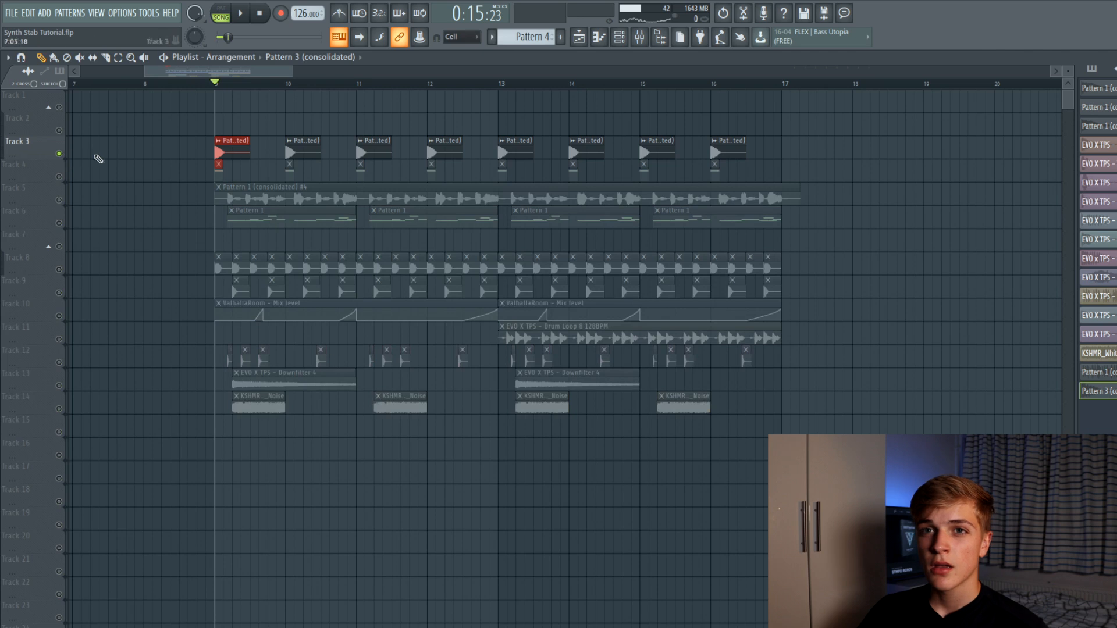
Make the stab clip unique and reverse its sample
scroll(269, 157, "up", 5)
right_click(262, 125)
left_click(291, 209)
double_click(290, 134)
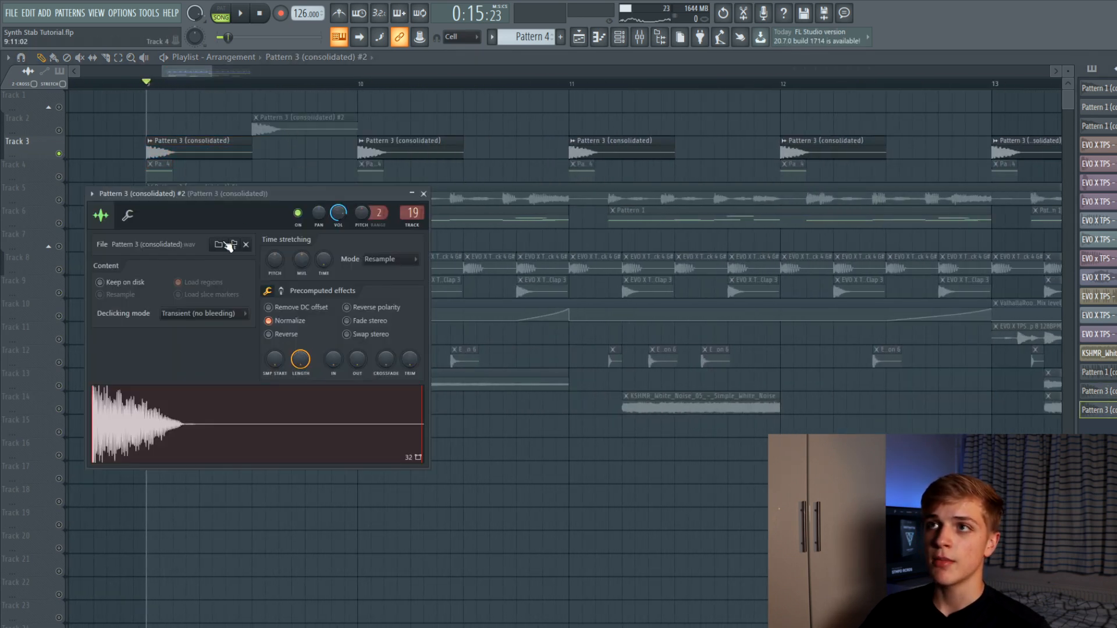
left_click(269, 334)
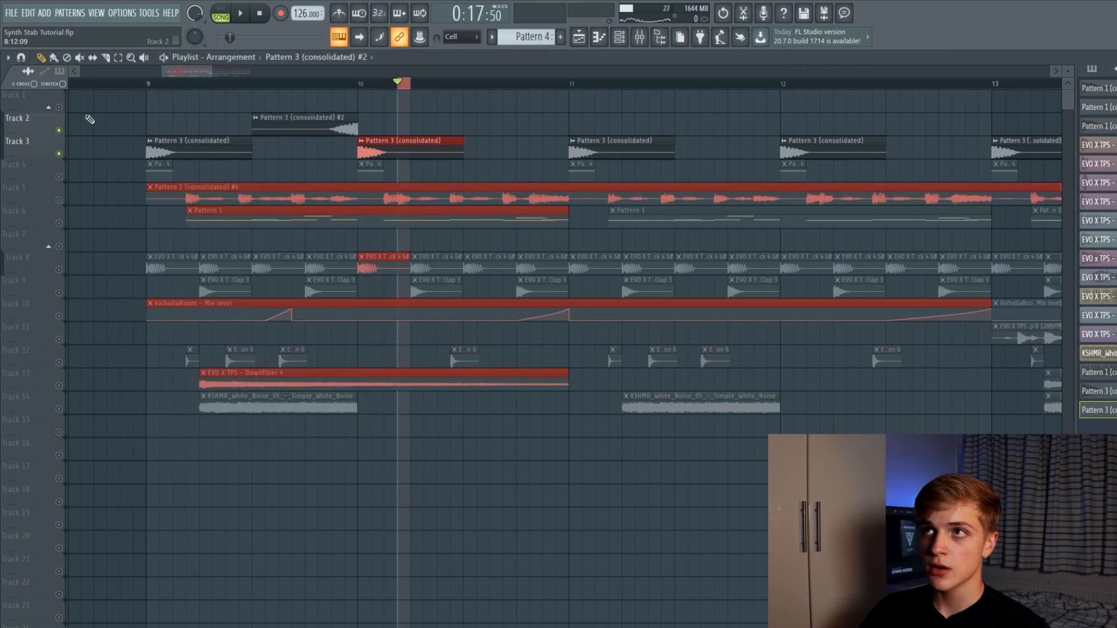
Trim the reversed clip and move it to lead into the stab, auditioning from bar 9
key("space")
left_click(125, 80, "ctrl")
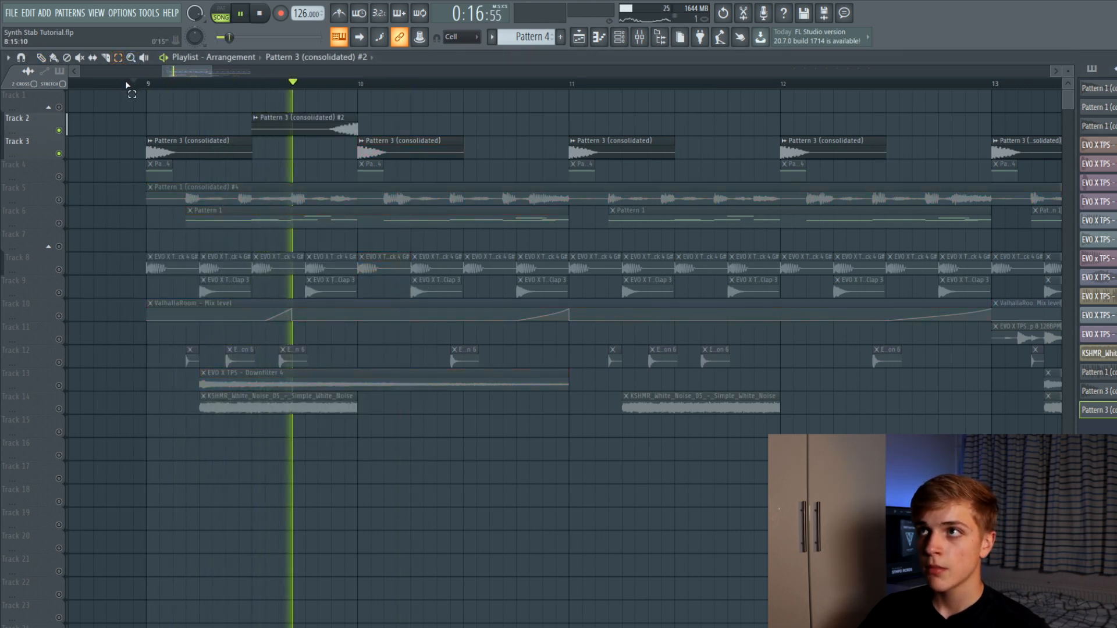
key("space")
key("space")
left_click(41, 59)
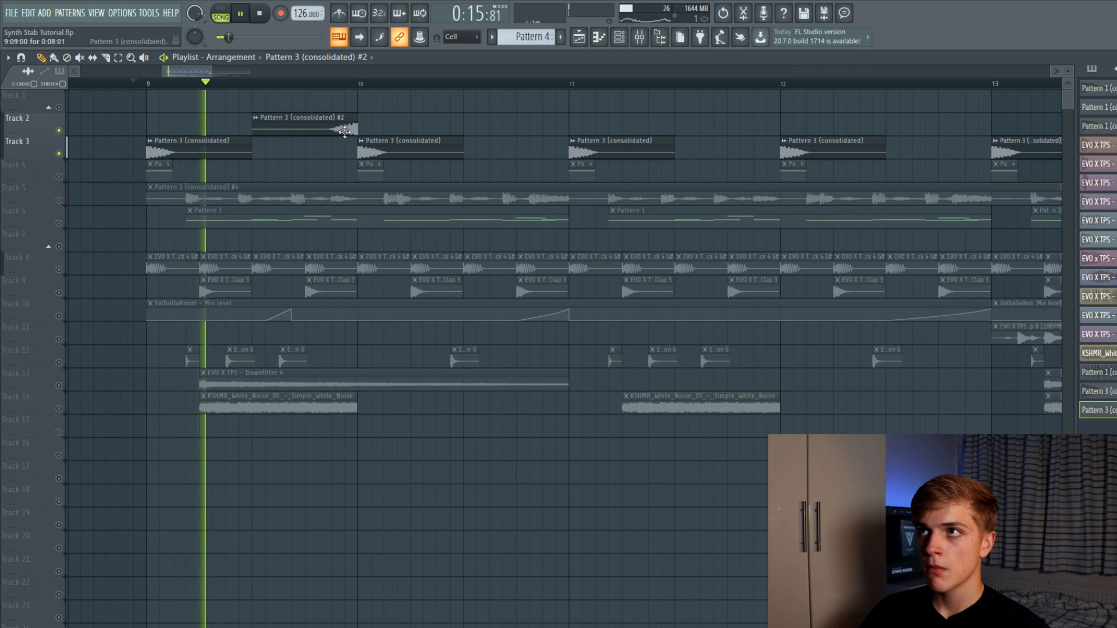
left_click_drag(352, 130, 338, 132)
mouse_move(324, 133)
left_mouse_down()
mouse_move(332, 147)
mouse_move(342, 125)
mouse_move(341, 142)
left_mouse_up()
key("space")
key("space")
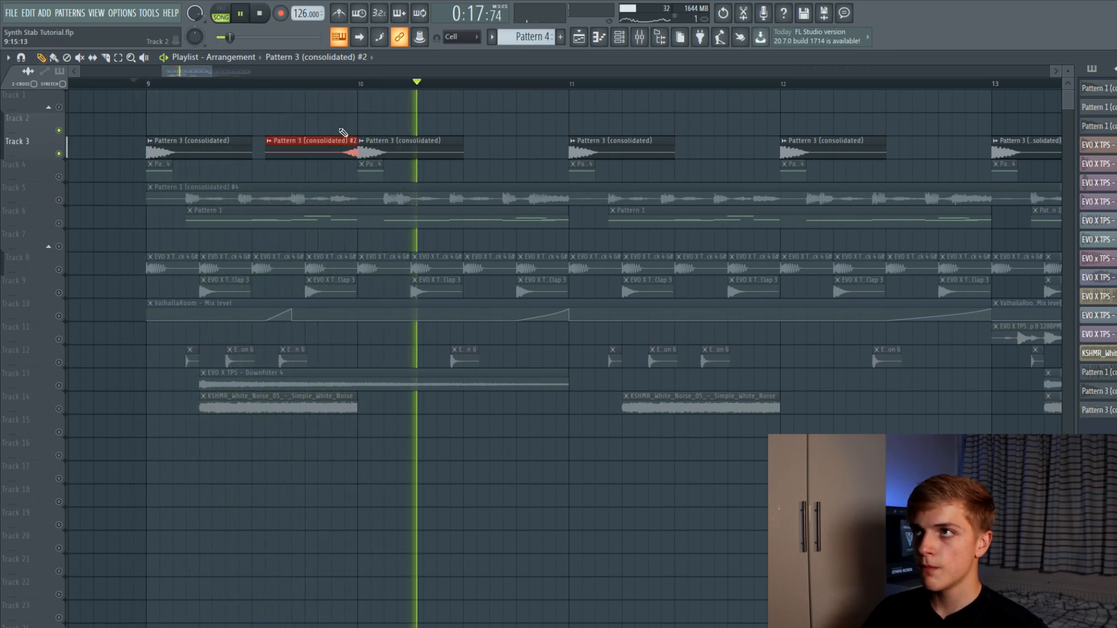
scroll(365, 113, "down", 3)
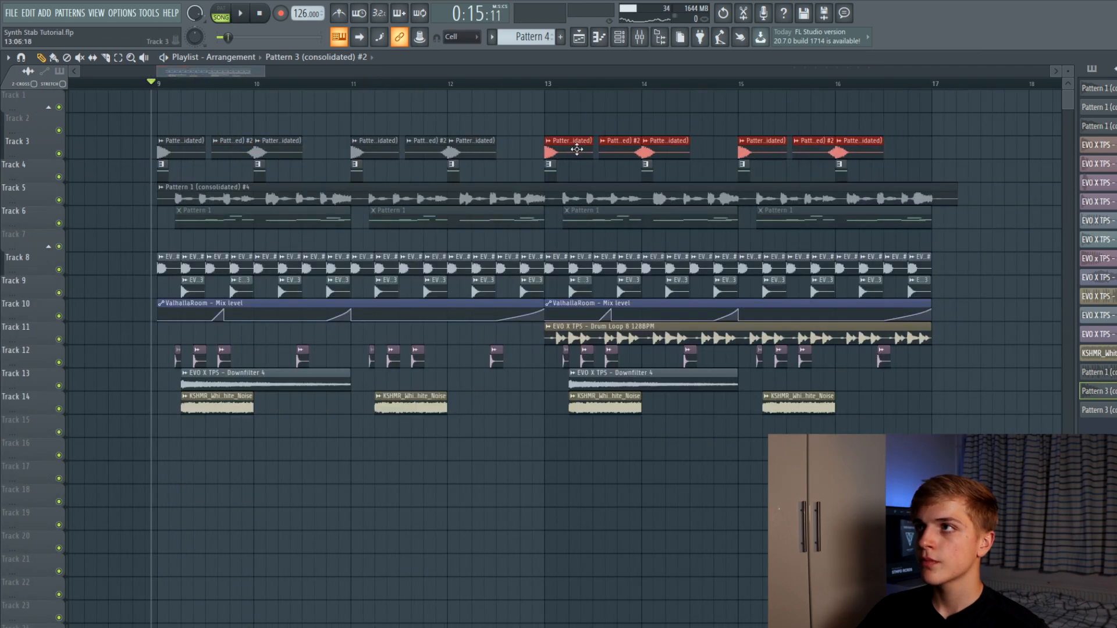
scroll(575, 156, "down", 4)
scroll(793, 179, "up", 1)
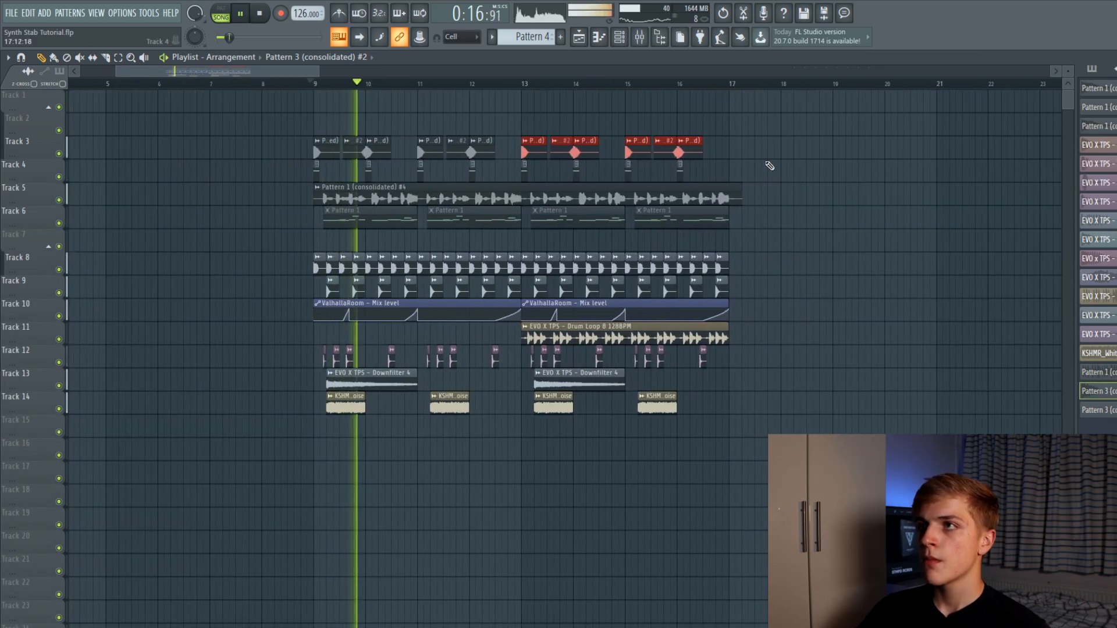
scroll(582, 122, "up", 1)
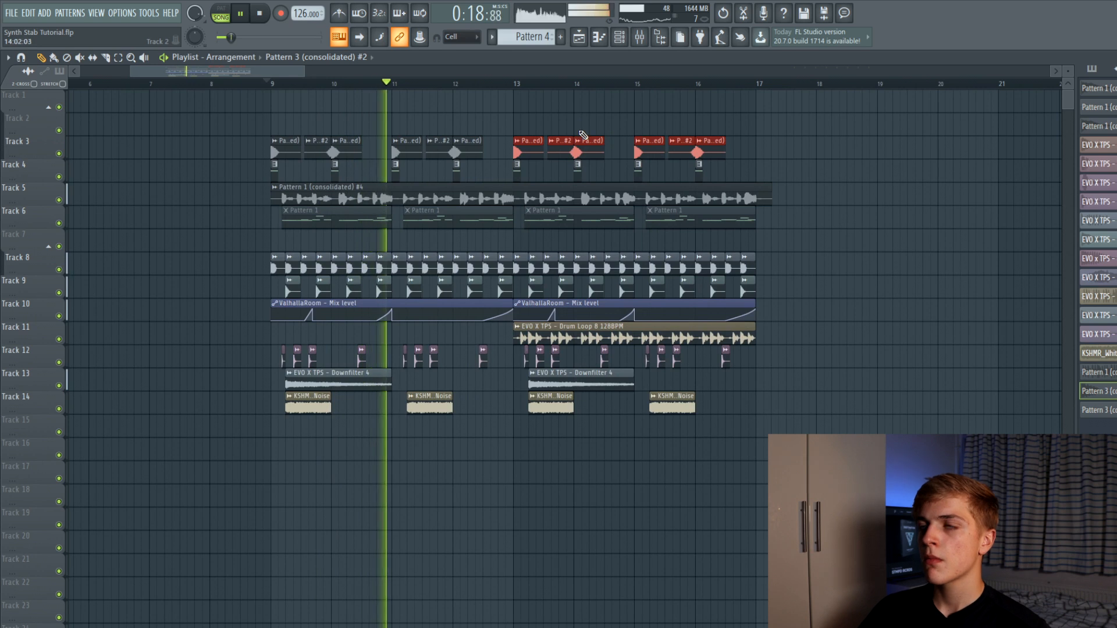